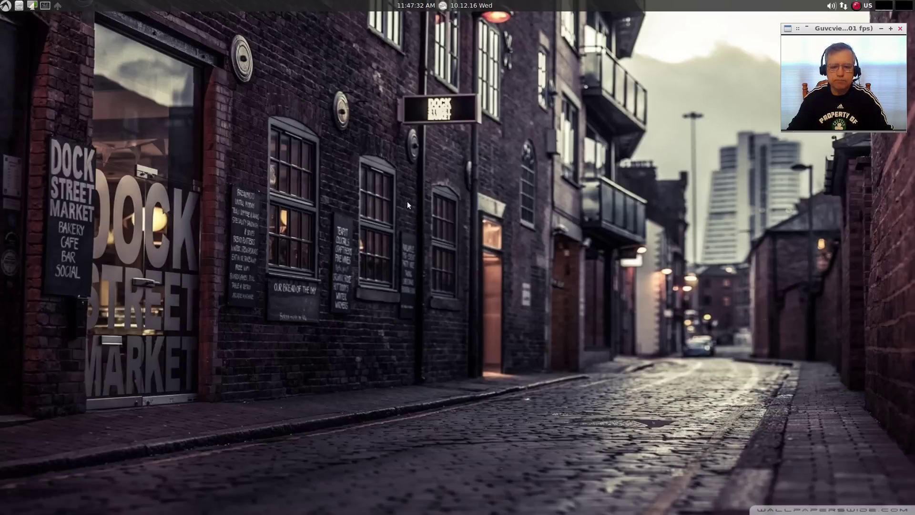
Open the Driver Manager from the system tools, authorizing it with the account password
click(9, 7)
mouse_move(24, 20)
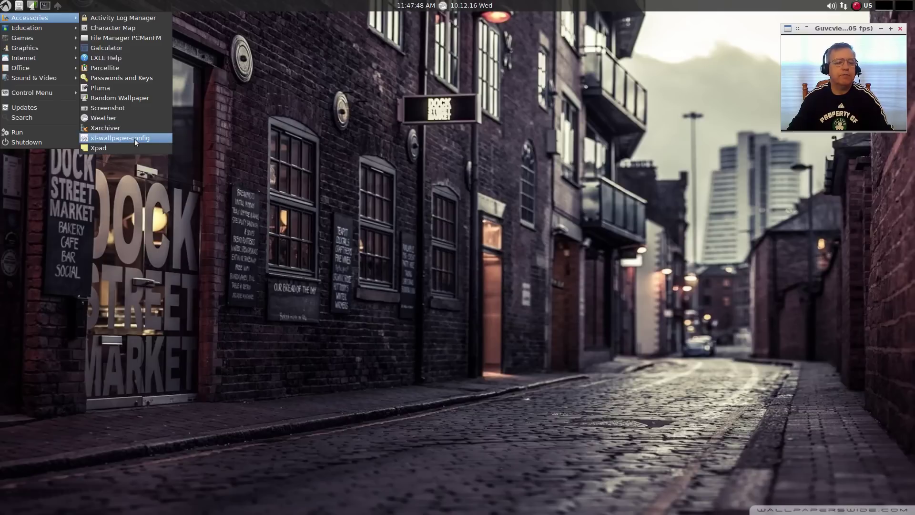
mouse_move(55, 25)
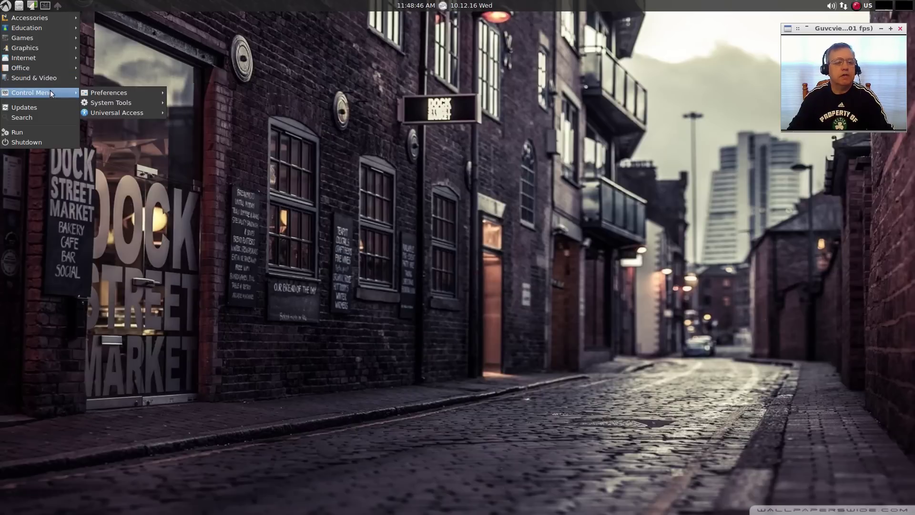
mouse_move(104, 91)
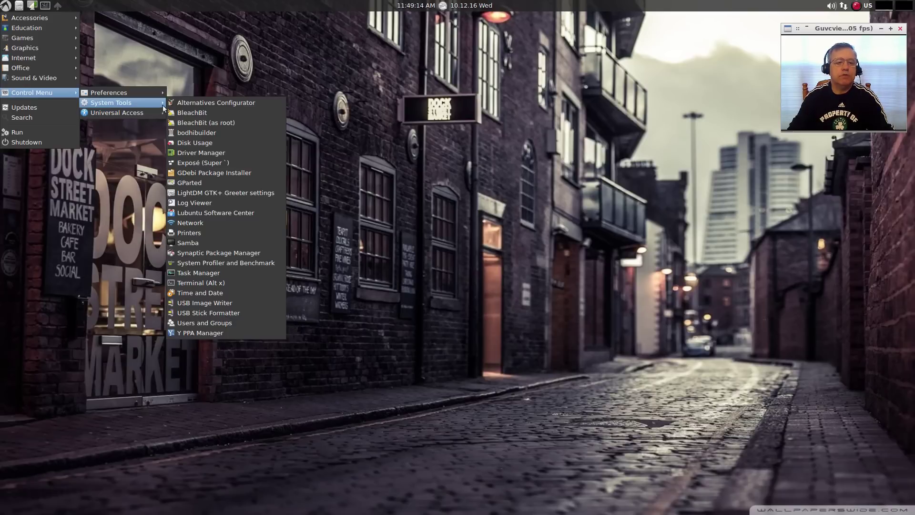
click(199, 152)
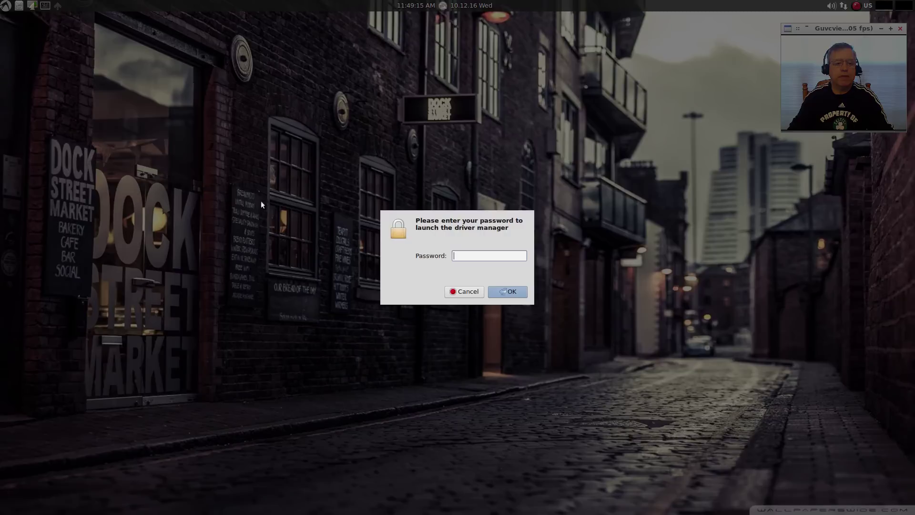
text(******)
key(Return)
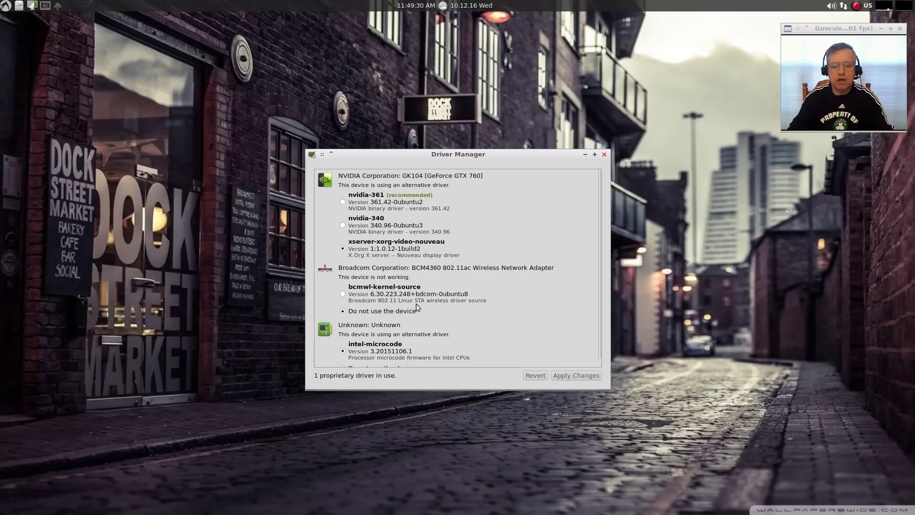
Review the drivers offered for each hardware device and move the Driver Manager window aside
scroll(456, 305, down, 1)
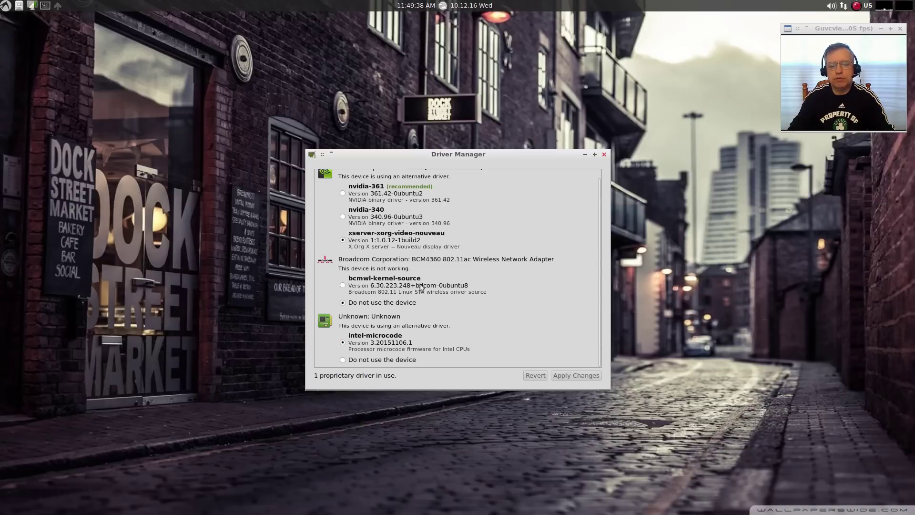
scroll(410, 281, up, 1)
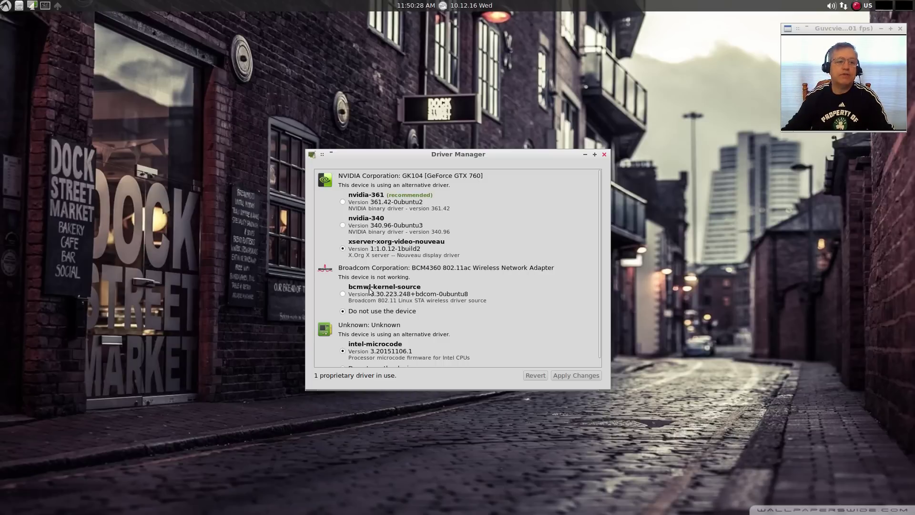
click(5, 9)
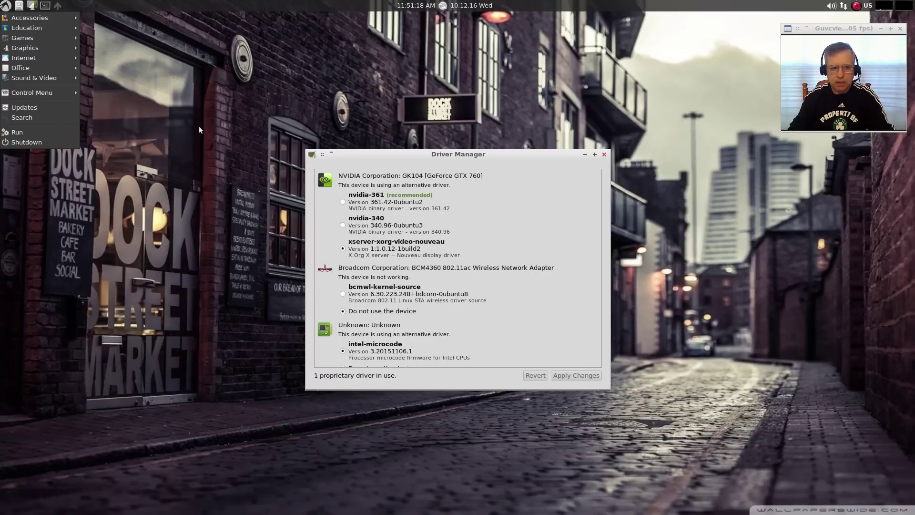
click(238, 128)
drag(434, 157, 444, 135)
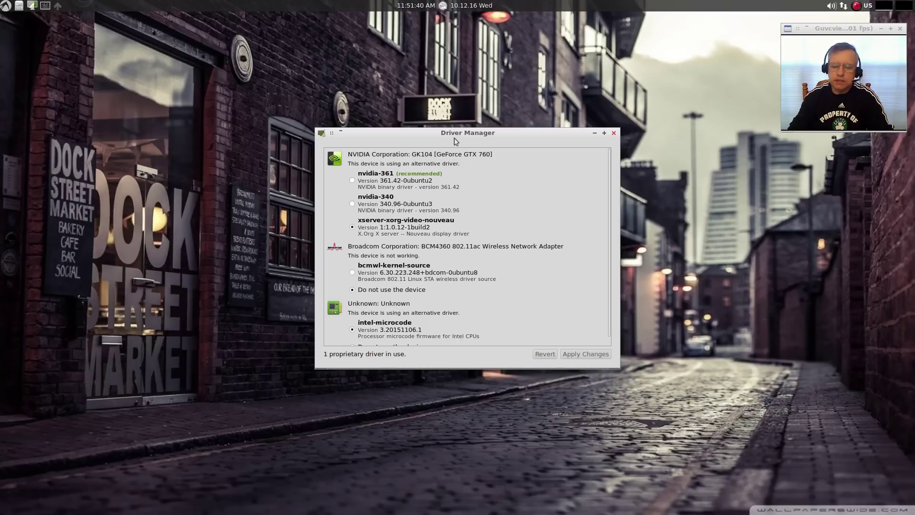
drag(454, 141, 728, 162)
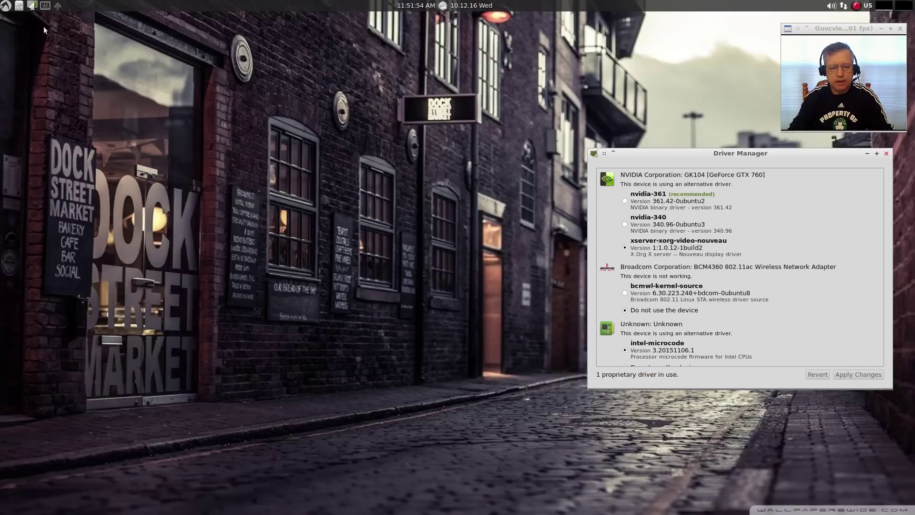
Launch the Synaptic Package Manager from the system tools and authenticate with the account password
click(6, 5)
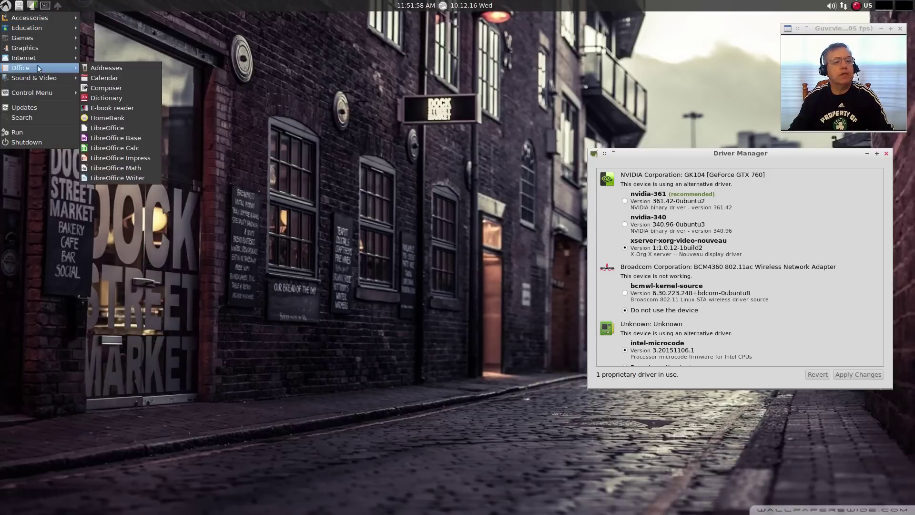
mouse_move(38, 93)
mouse_move(111, 103)
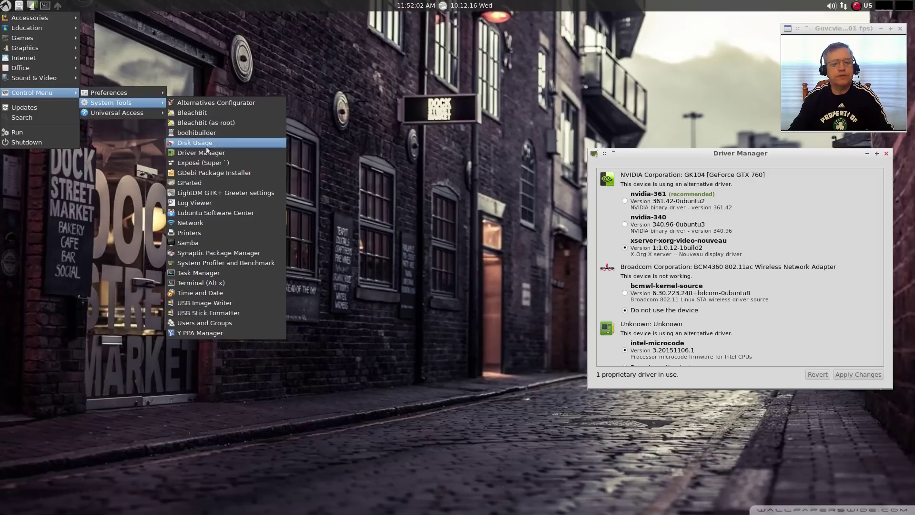
click(198, 254)
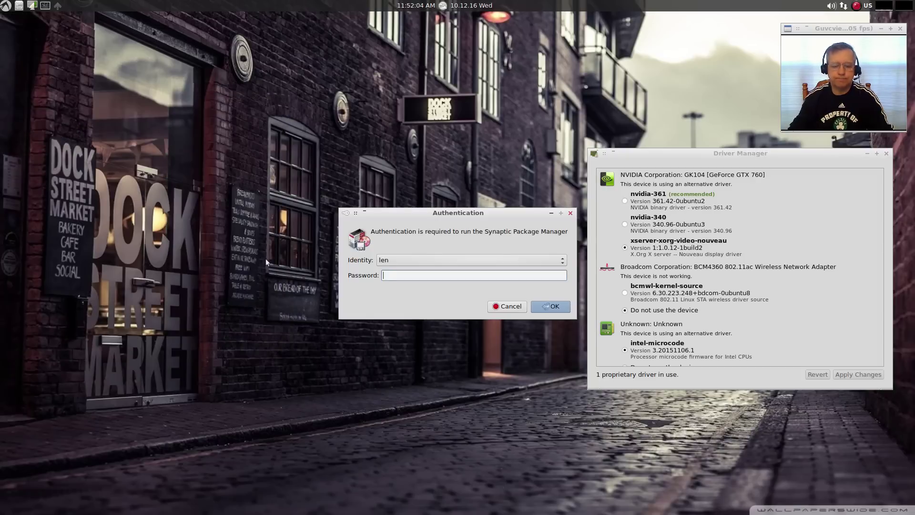
text(••••••)
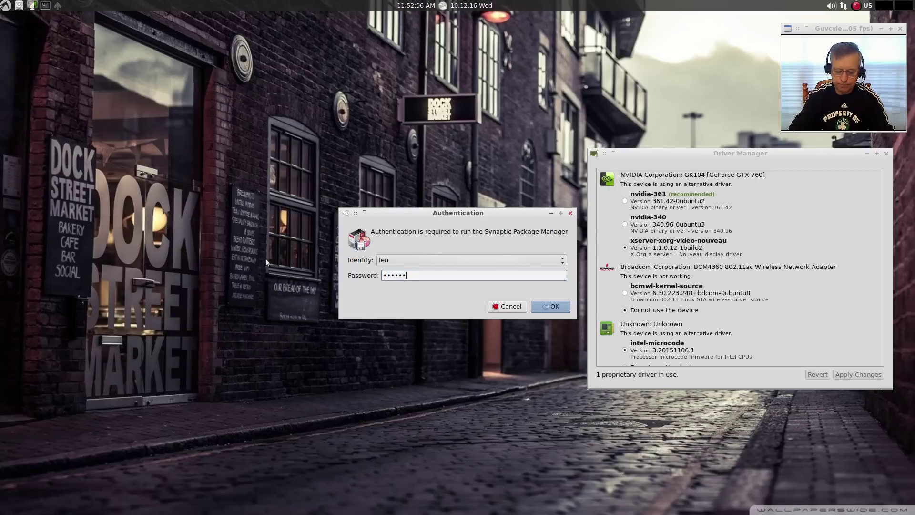
key(Return)
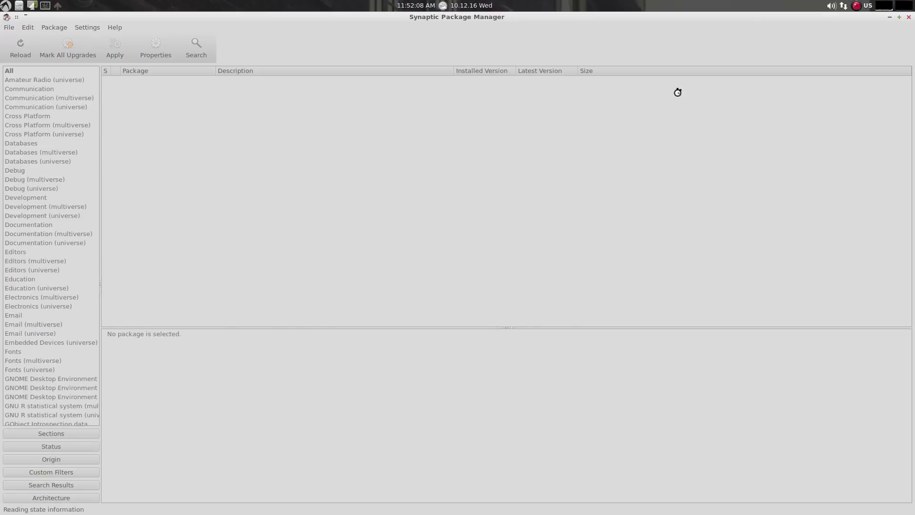
Restore Synaptic to a smaller window, open its repository settings and enlarge the dialog to show the full entries
click(899, 16)
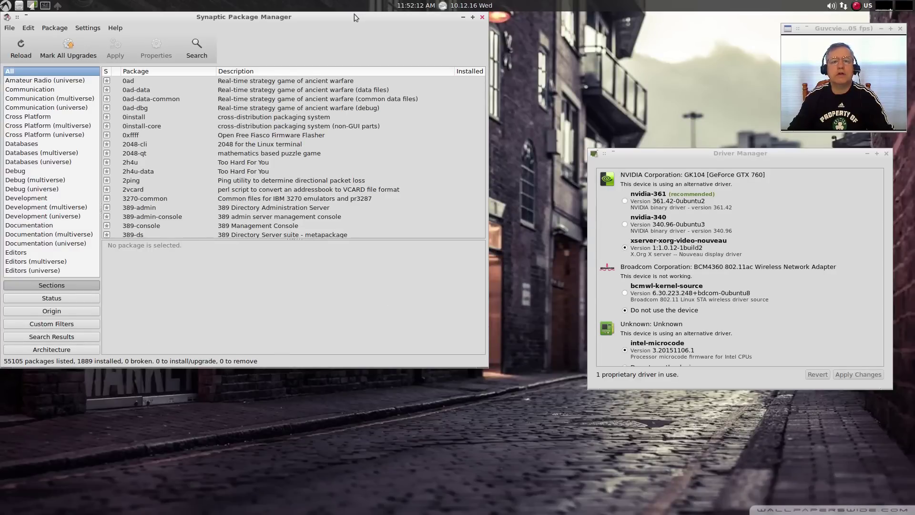
drag(354, 14, 396, 67)
click(136, 83)
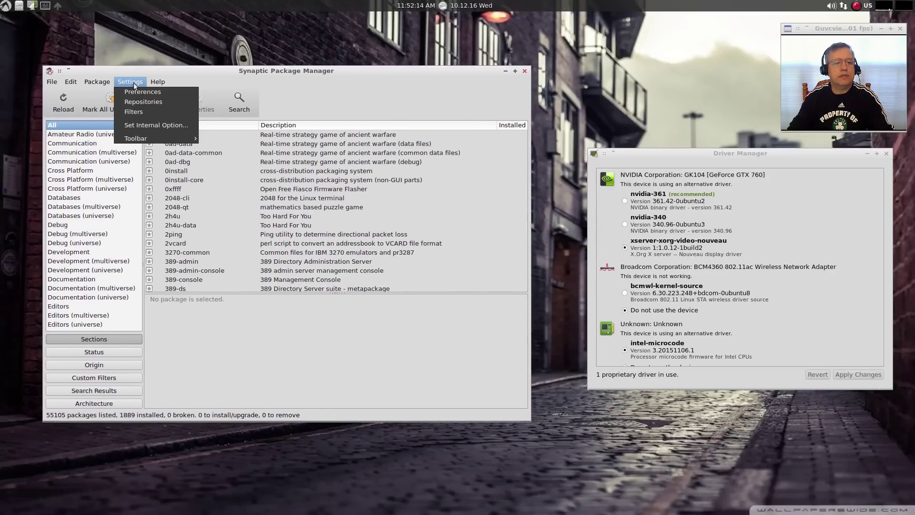
click(134, 103)
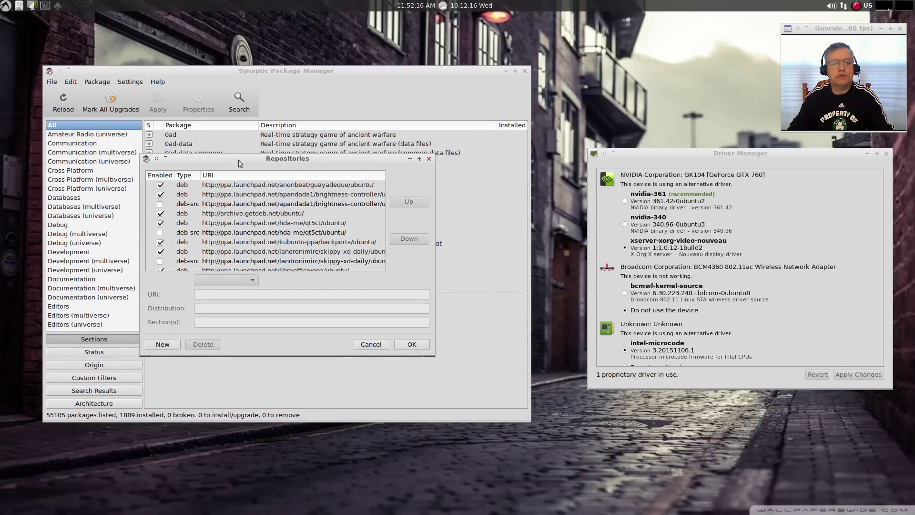
drag(238, 163, 384, 237)
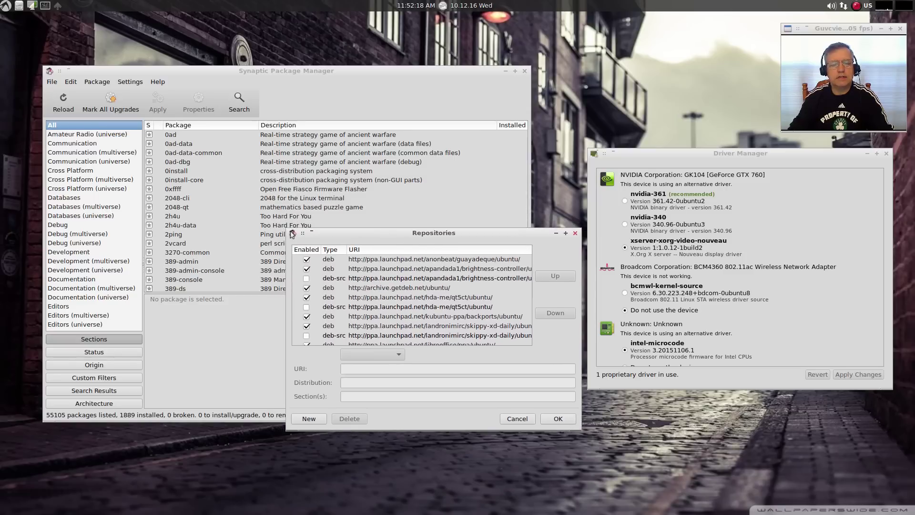
drag(292, 234, 5, 19)
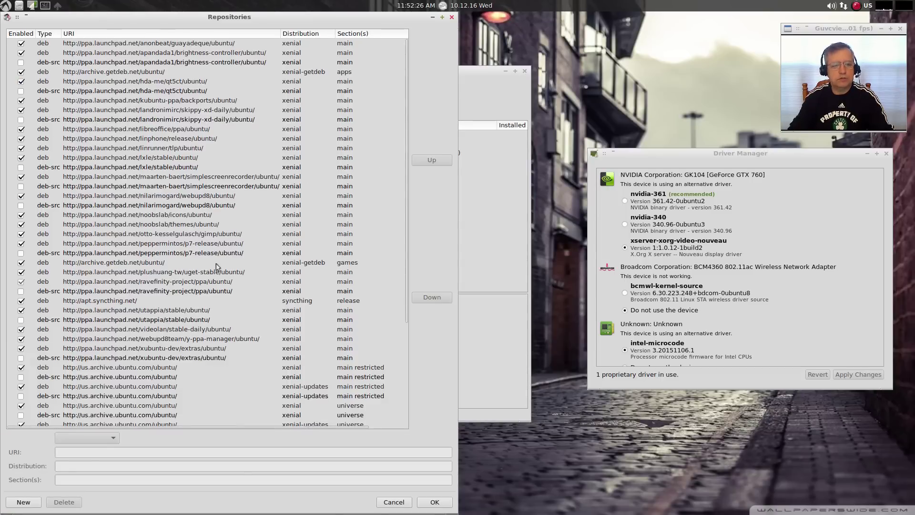
Examine the enabled software repositories through the end of the list, and close the dialog and Synaptic
scroll(188, 251, down, 5)
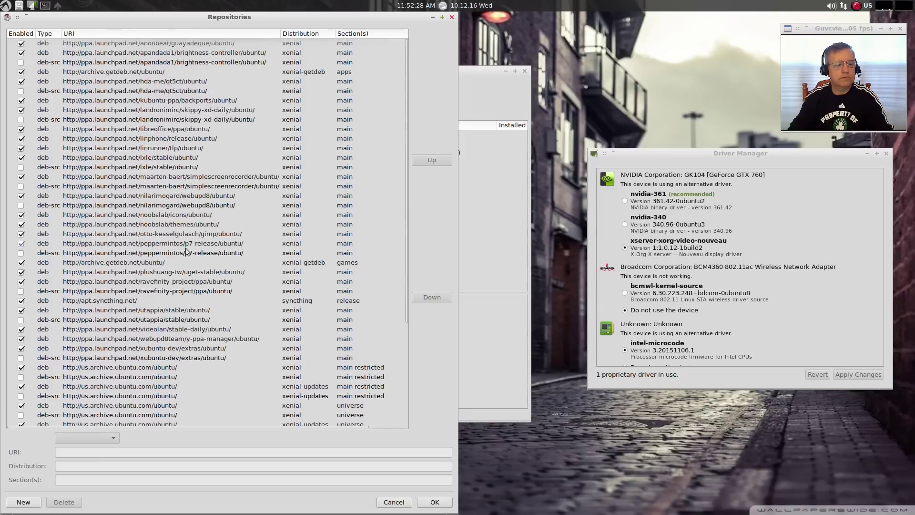
scroll(186, 252, up, 5)
scroll(186, 252, down, 2)
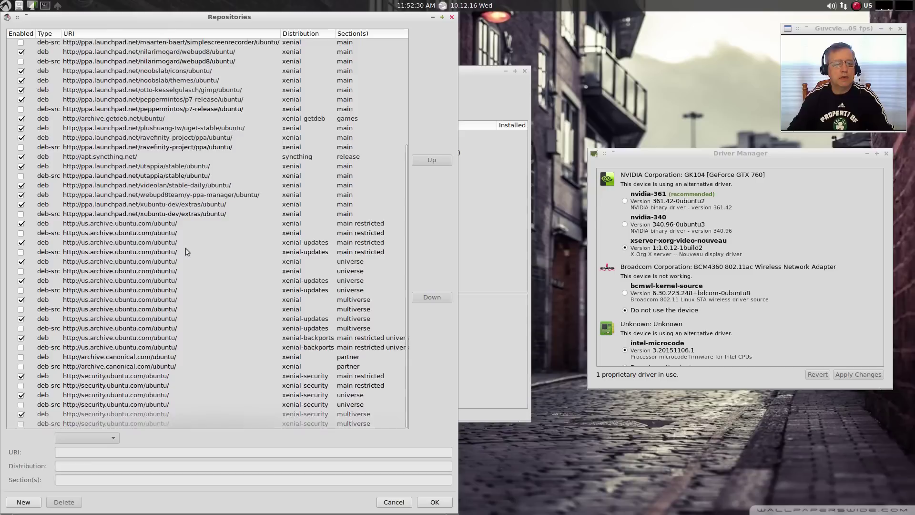
scroll(185, 252, up, 2)
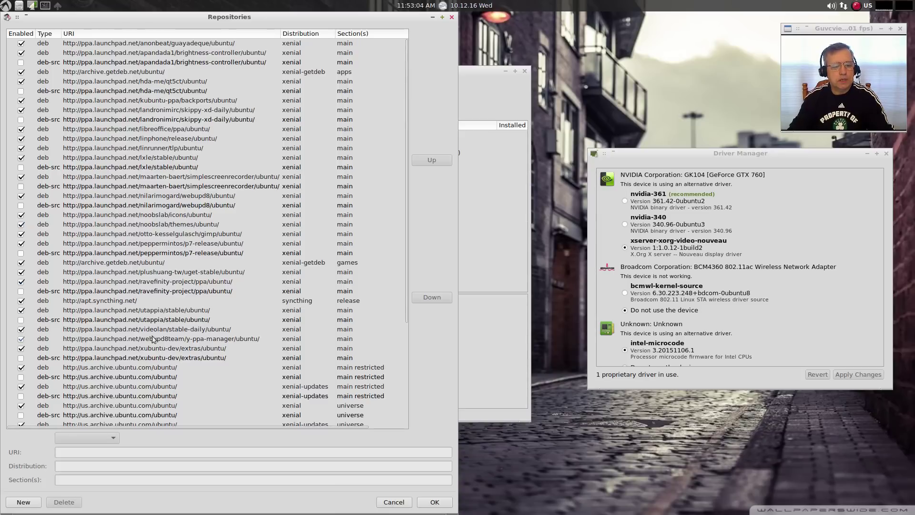
scroll(153, 339, down, 3)
scroll(153, 339, down, 1)
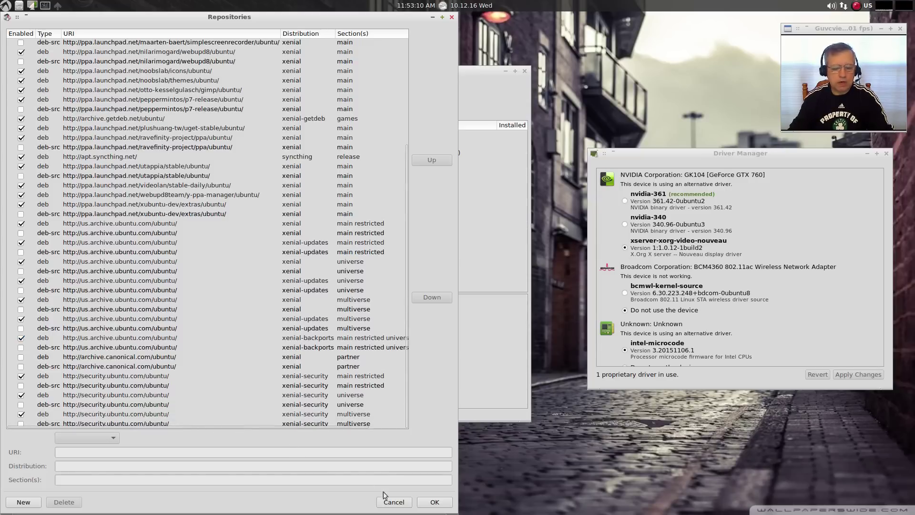
click(451, 16)
drag(432, 77, 462, 73)
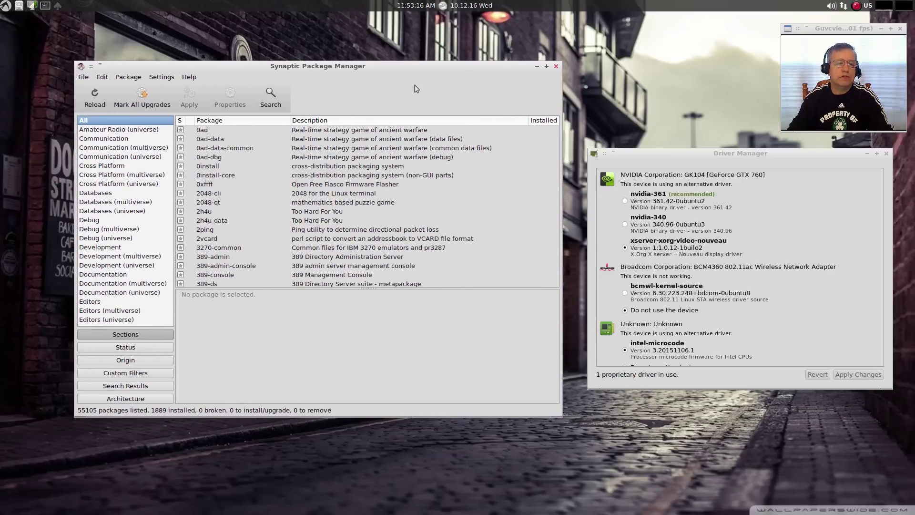
click(555, 67)
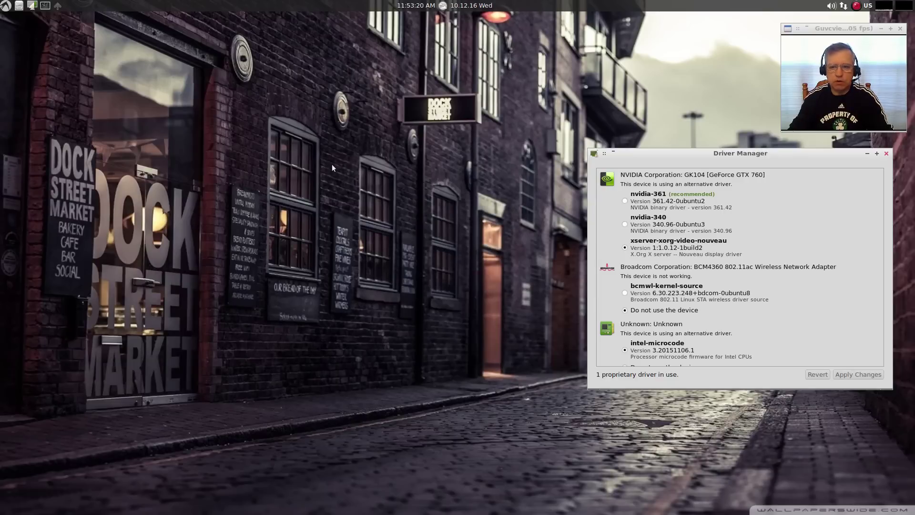
Try to apply the recommended nvidia-361 graphics driver together with the Broadcom bcmwl-kernel-source wireless driver
drag(682, 153, 410, 129)
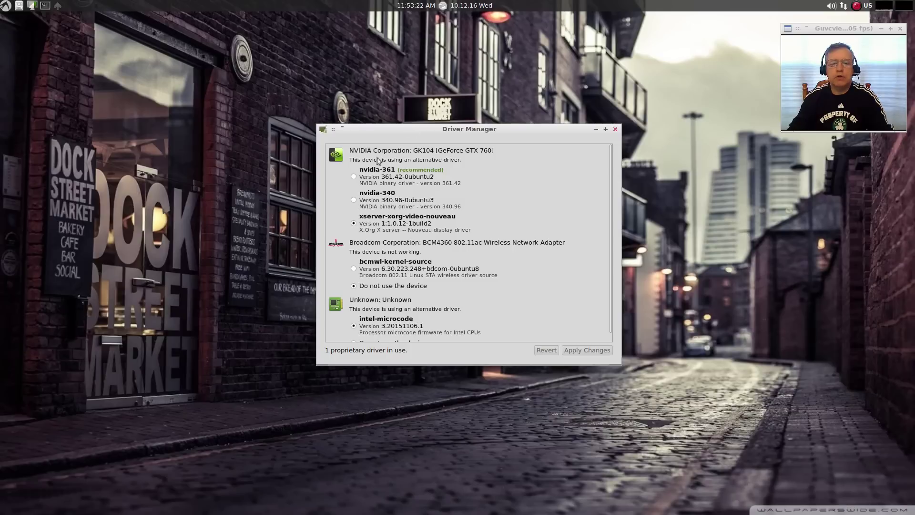
click(353, 177)
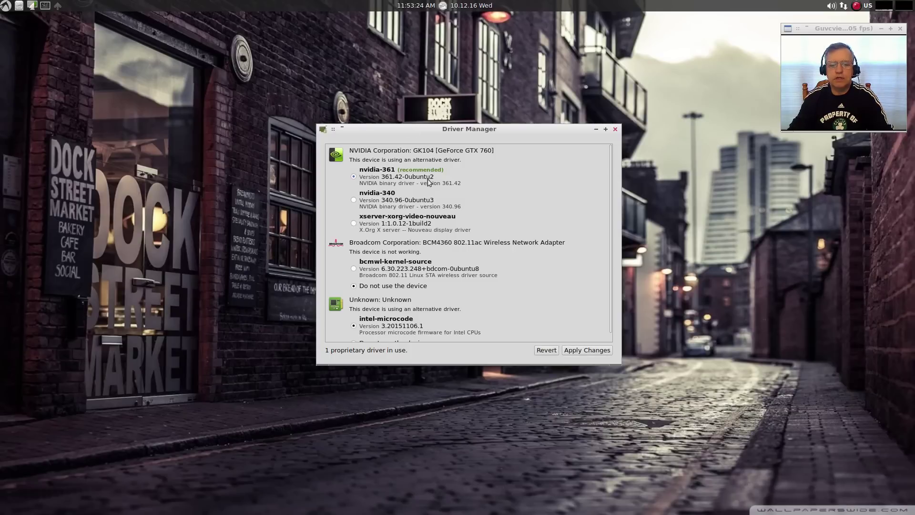
click(353, 268)
click(574, 351)
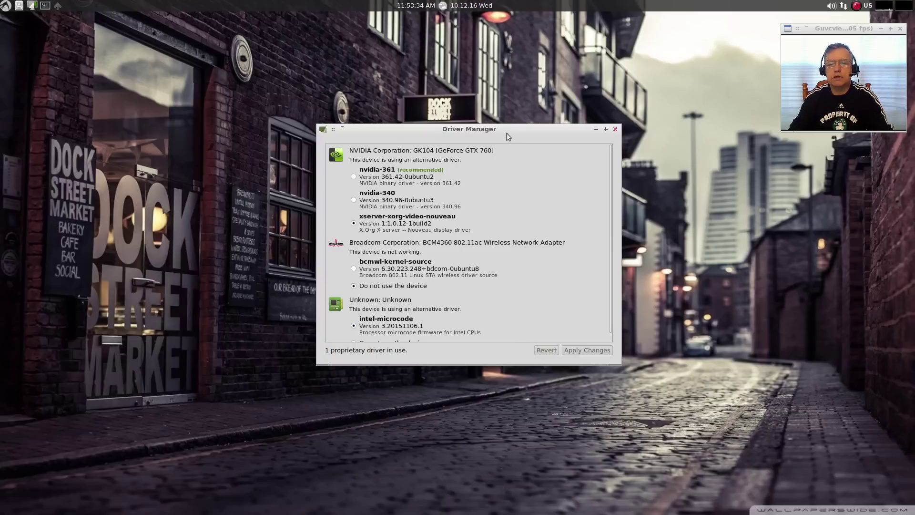
Reposition the Driver Manager window and enlarge it until the whole driver list fits
drag(505, 132, 411, 93)
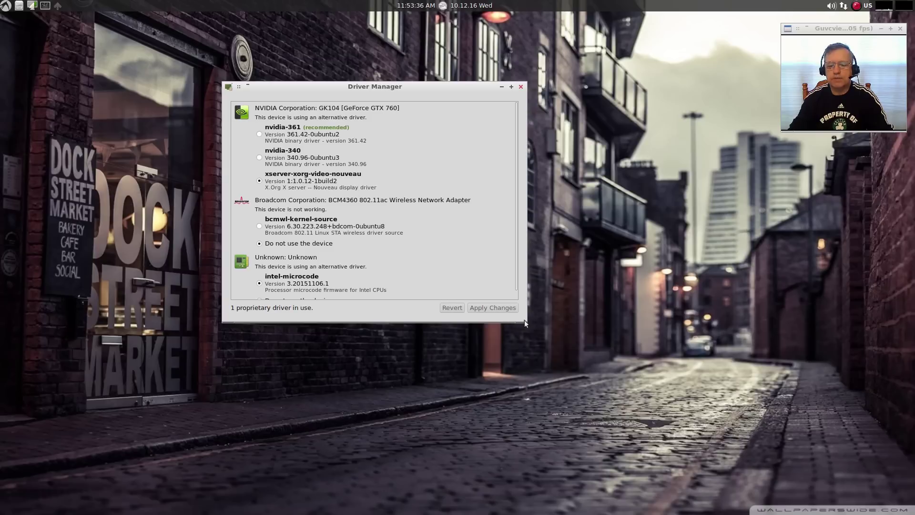
drag(524, 321, 667, 390)
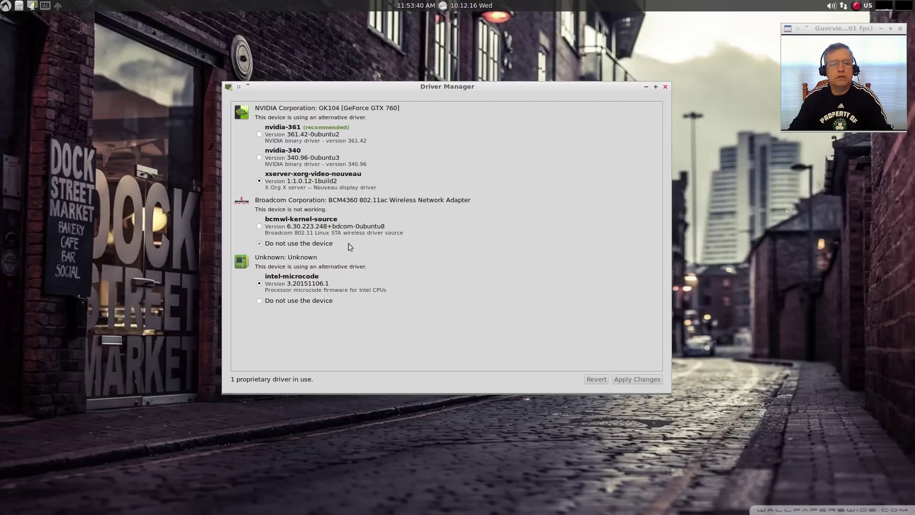
Retry applying the nvidia-361 and bcmwl-kernel-source driver choices
click(259, 134)
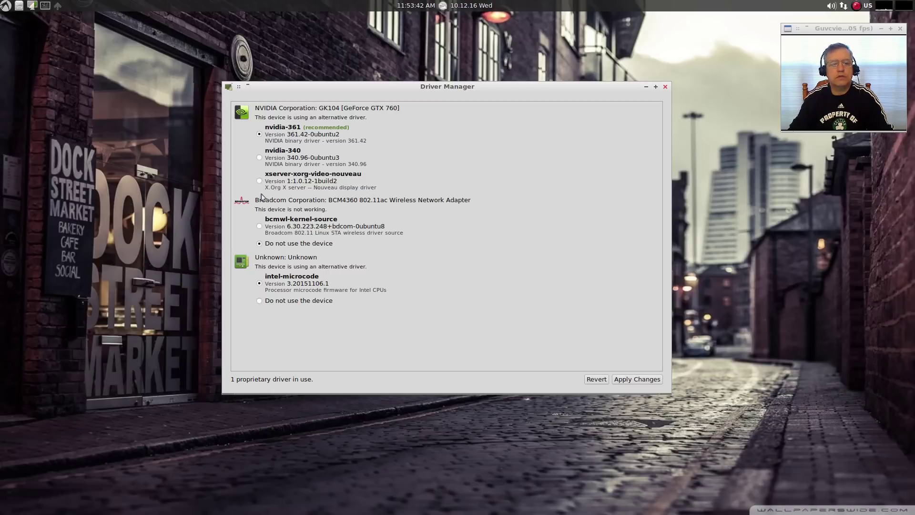
click(259, 226)
click(632, 379)
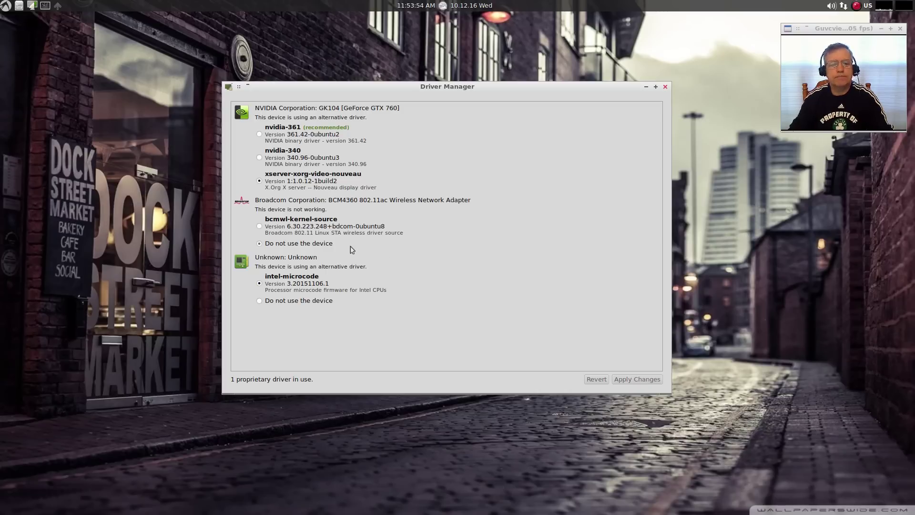
Try once more to apply nvidia-361 for the GeForce GTX 760 and bcmwl-kernel-source for the BCM4360 wireless adapter
click(261, 135)
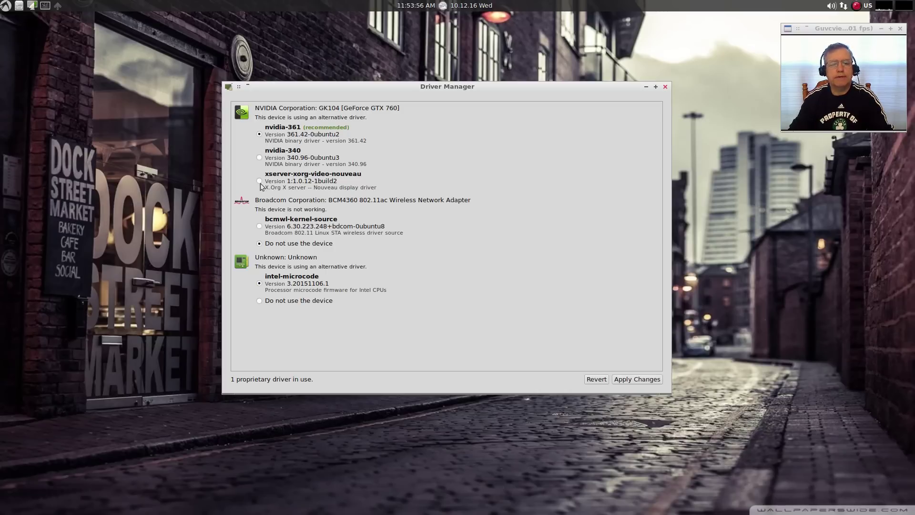
click(259, 226)
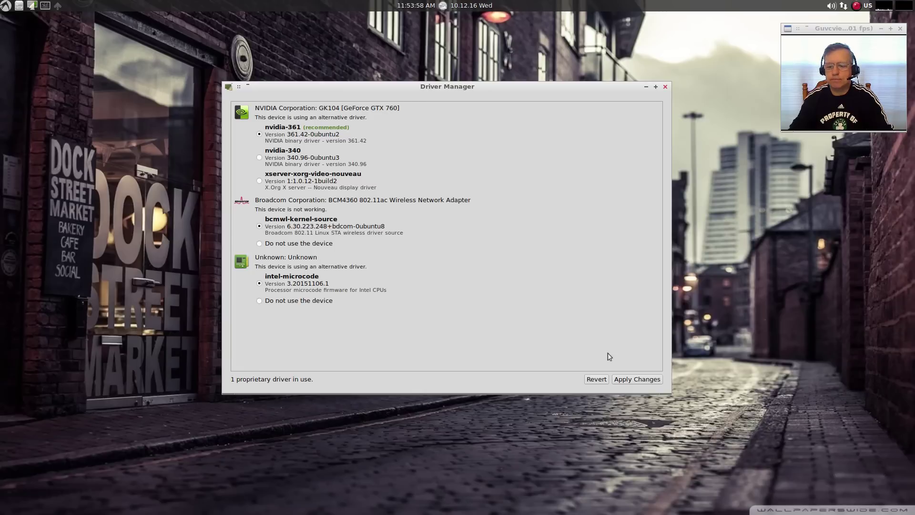
click(631, 384)
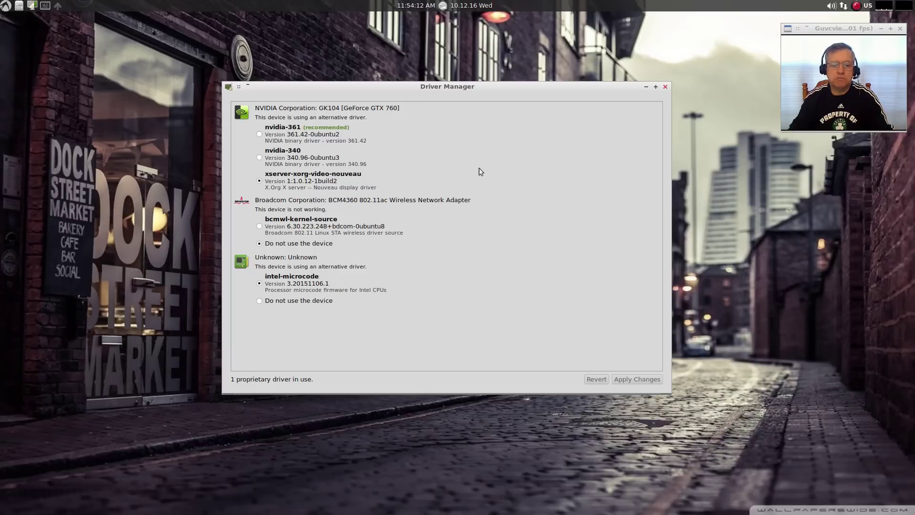
Start the system software updates and authorize them with the account password
click(5, 7)
mouse_move(3, 20)
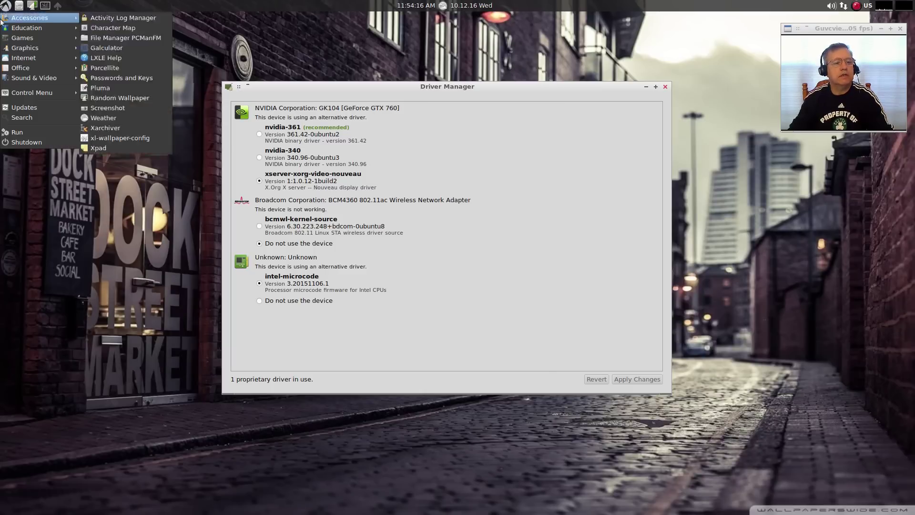
click(13, 108)
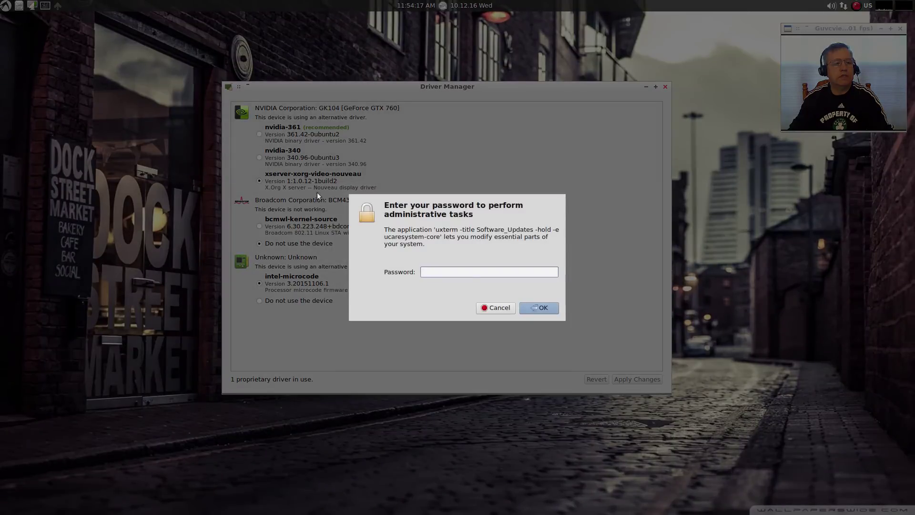
text(******)
key(Return)
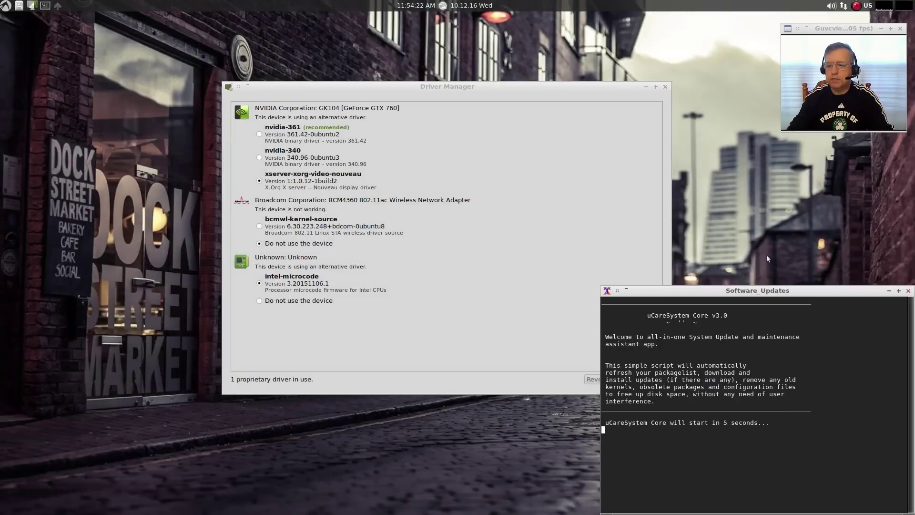
Place the Software_Updates and Driver Manager windows side by side, and close the updates window once its run is done
drag(781, 291, 358, 56)
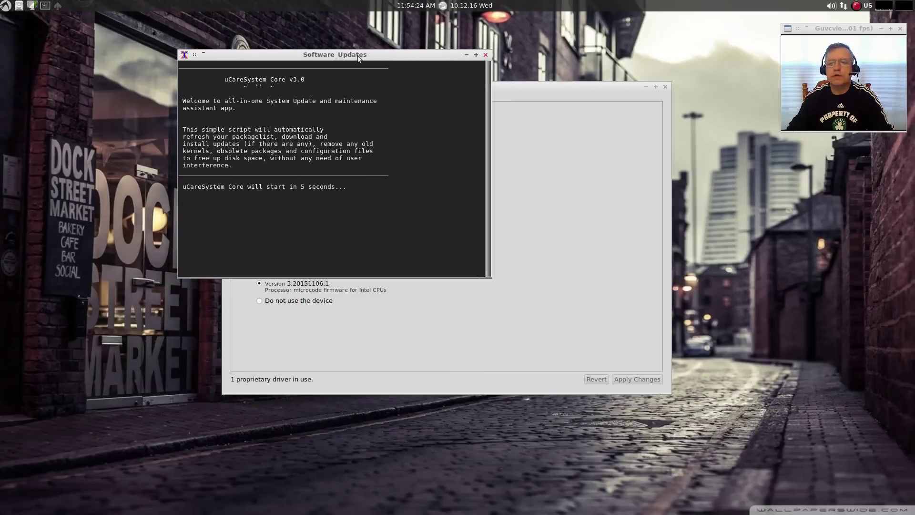
drag(613, 91, 837, 156)
drag(359, 56, 284, 44)
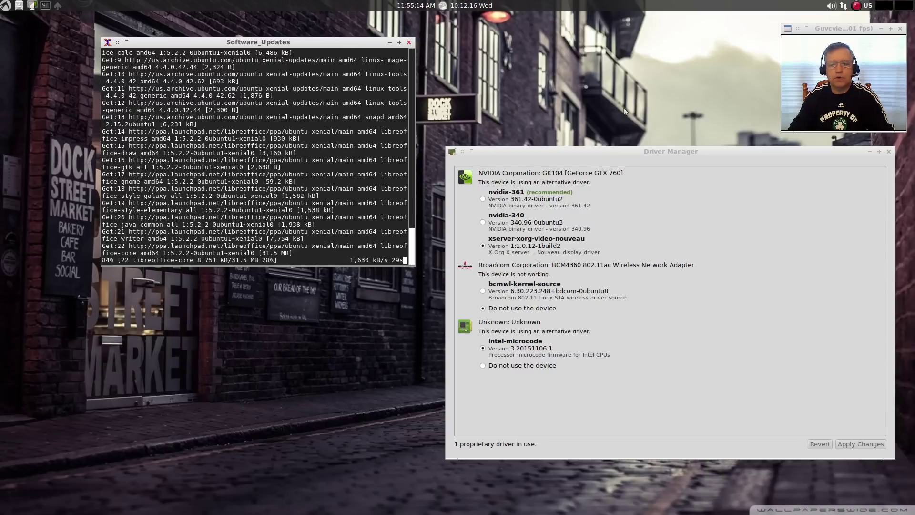
click(856, 7)
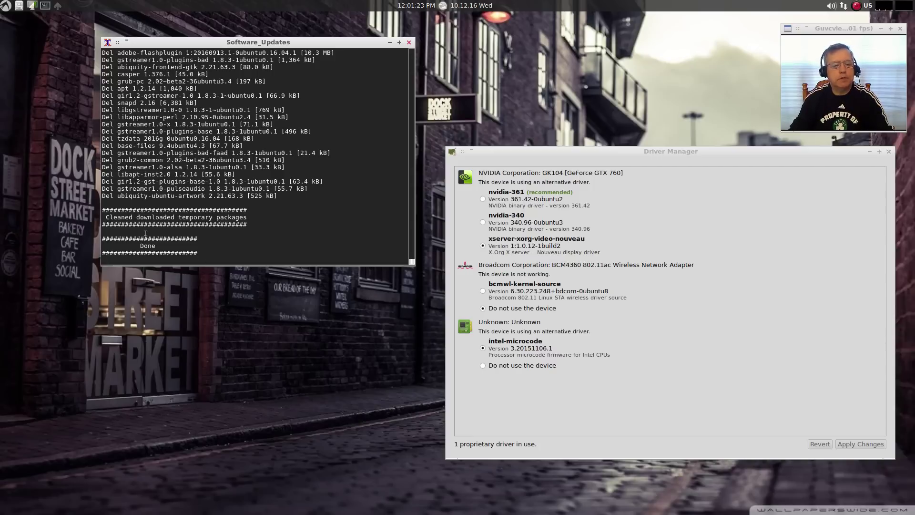
click(408, 42)
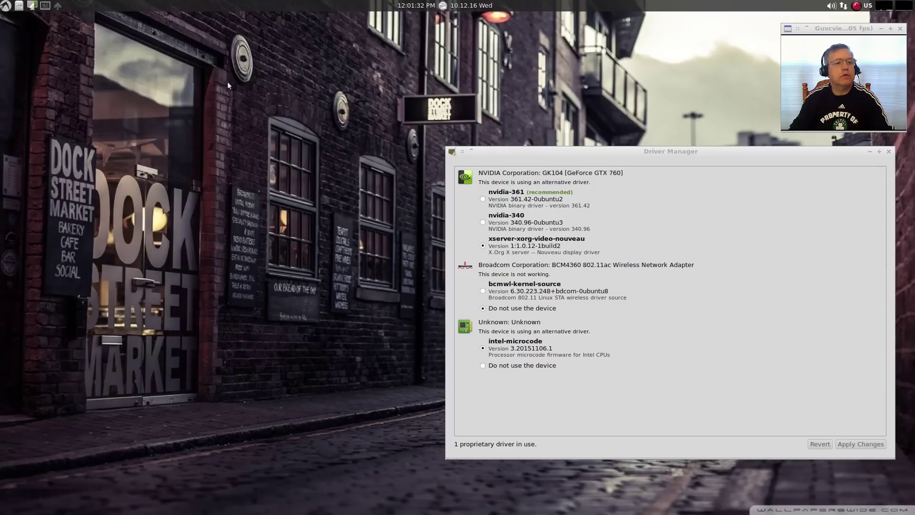
Change the desktop background to a different random wallpaper, twice
click(36, 6)
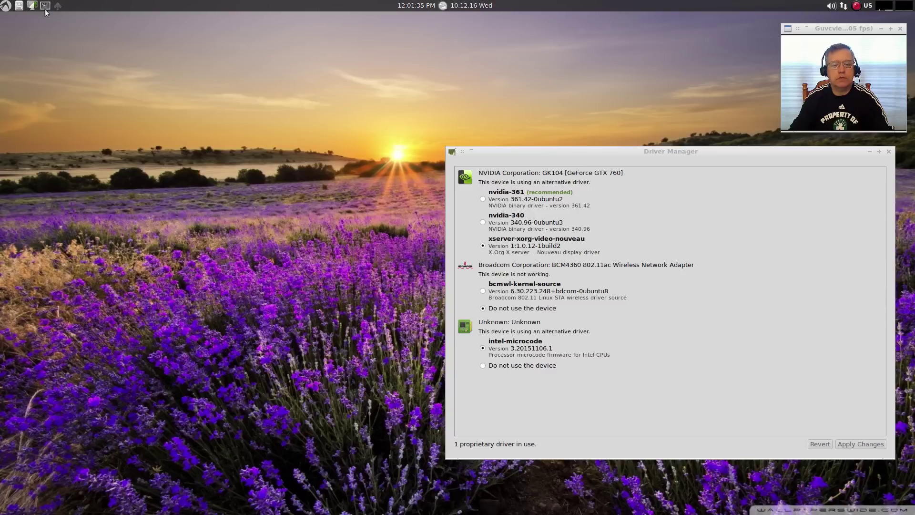
click(37, 6)
Open a terminal and refresh the package lists with "sudo apt-get update", entering the account password
click(45, 5)
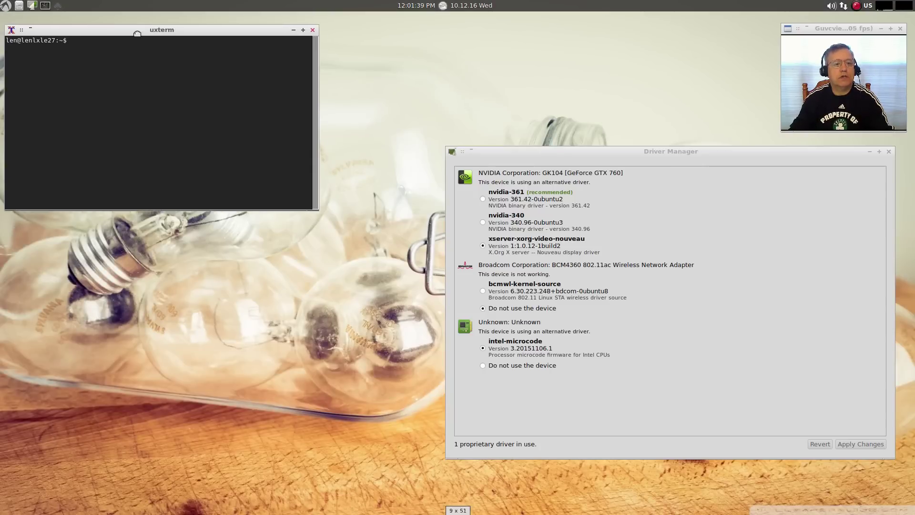
drag(132, 21, 183, 163)
text(sudo apt-get)
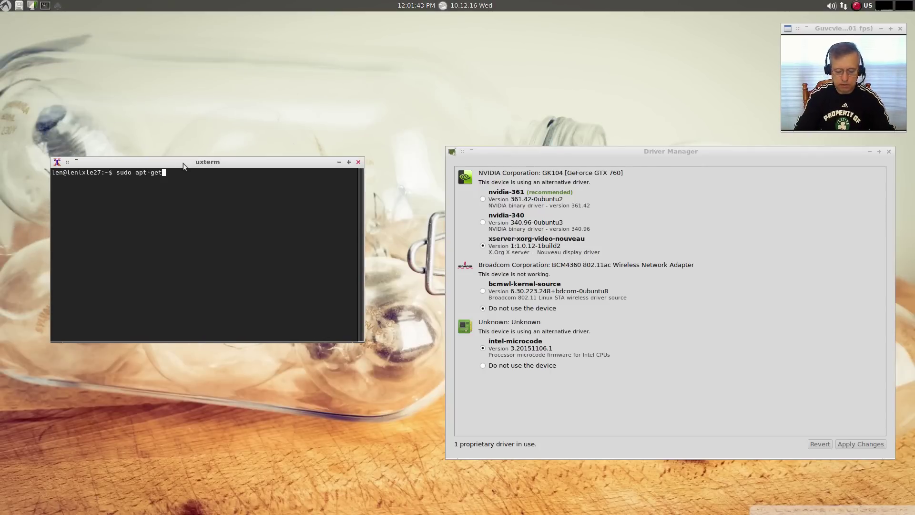
text( update)
key(Return)
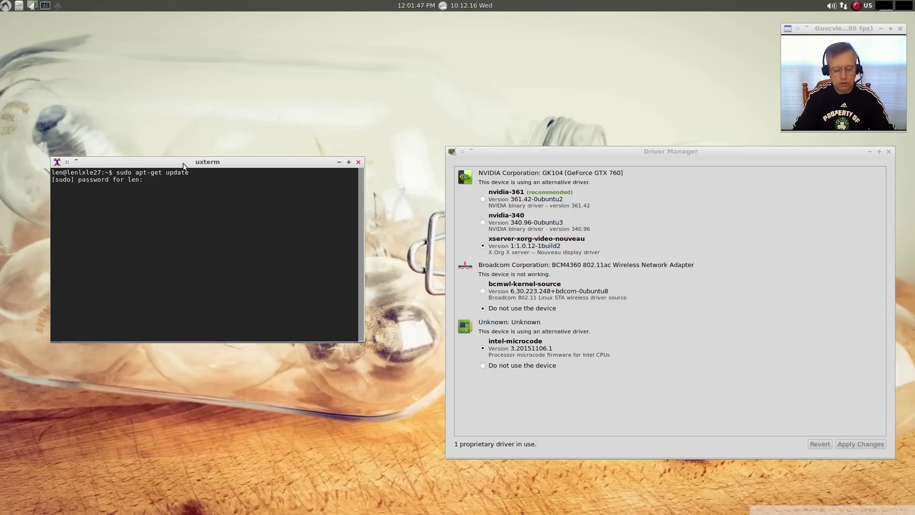
key(Return)
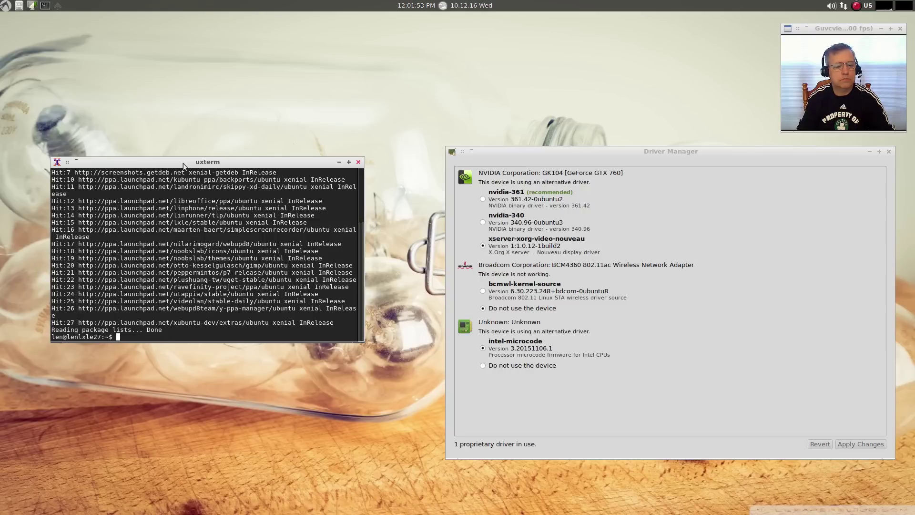
Run "sudo apt-get upgrade" in the terminal, and close the terminal window
key(Up)
key(BackSpace)
key(BackSpace)
key(BackSpace)
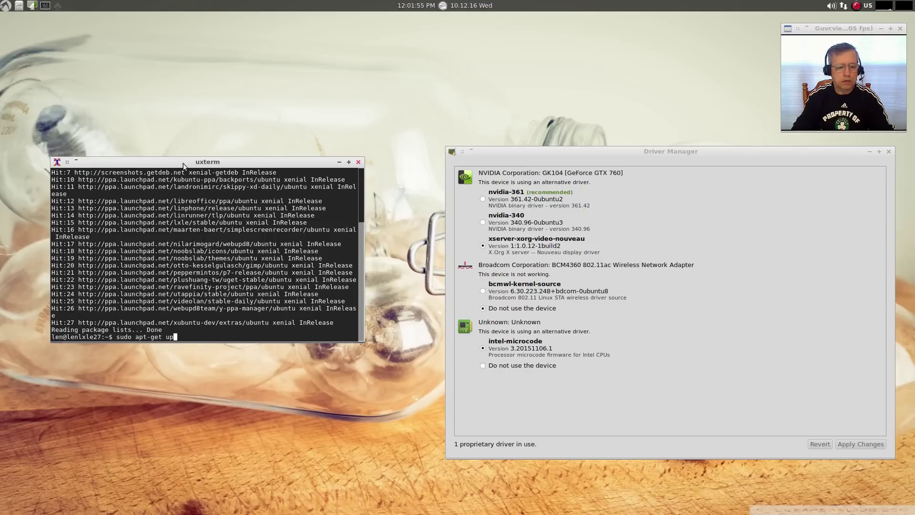
text(grade)
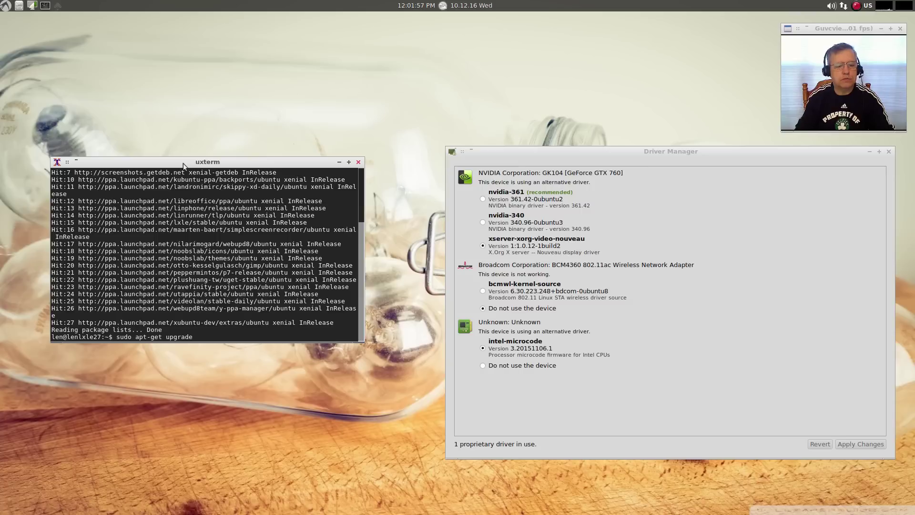
key(Return)
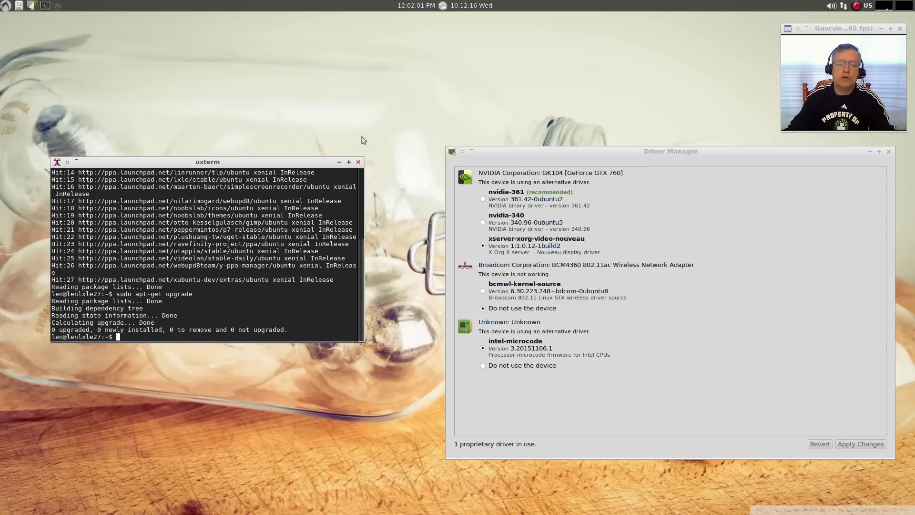
click(358, 162)
Bring the Driver Manager window back to the centre and apply the nvidia-361 and bcmwl-kernel-source drivers
drag(515, 157, 305, 105)
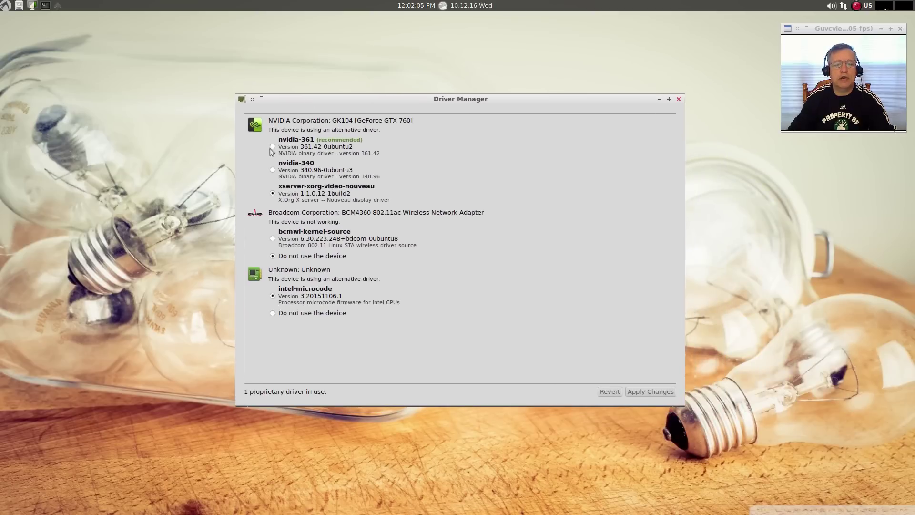
click(271, 150)
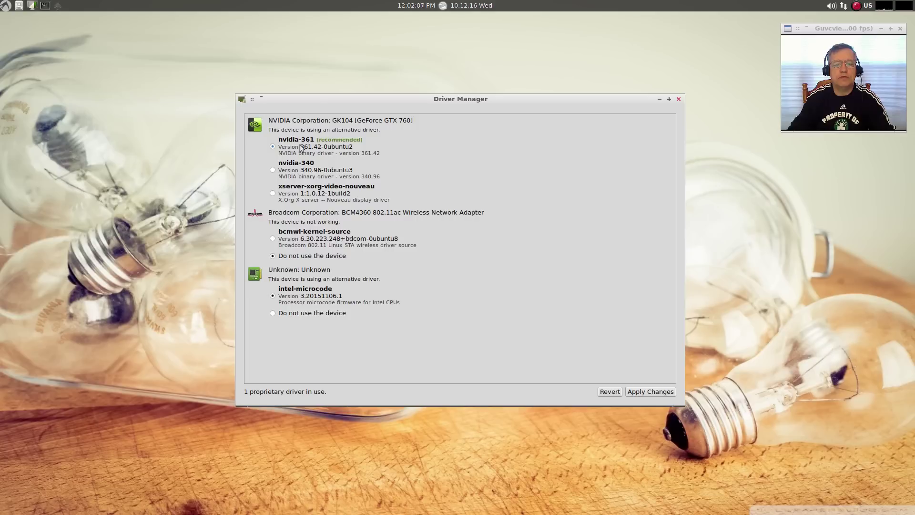
click(273, 240)
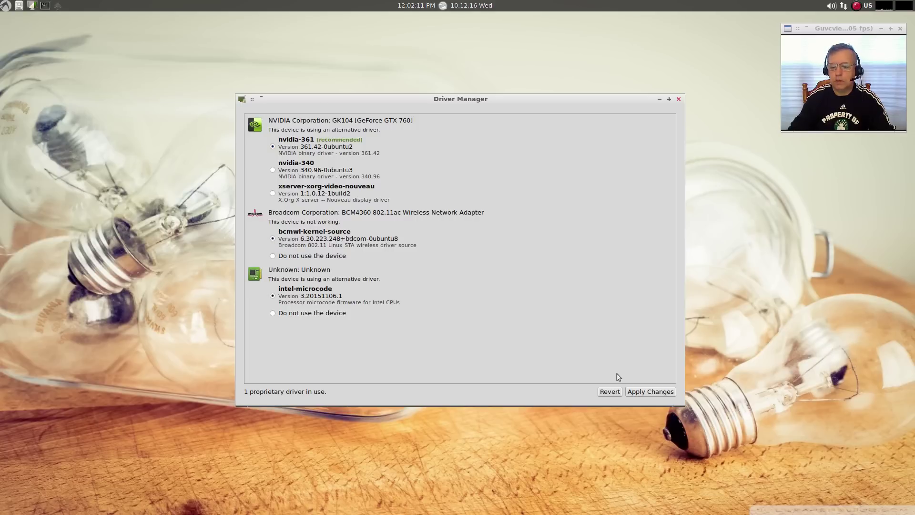
click(635, 392)
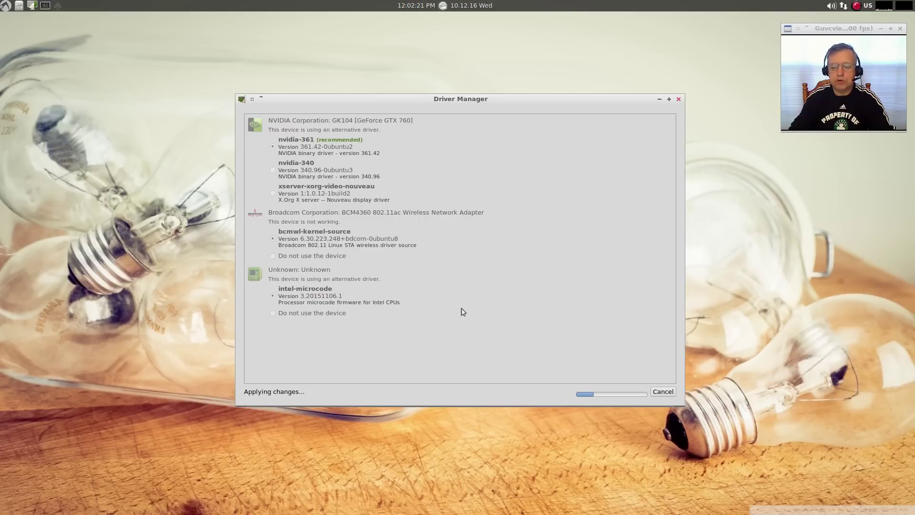
drag(481, 99, 484, 63)
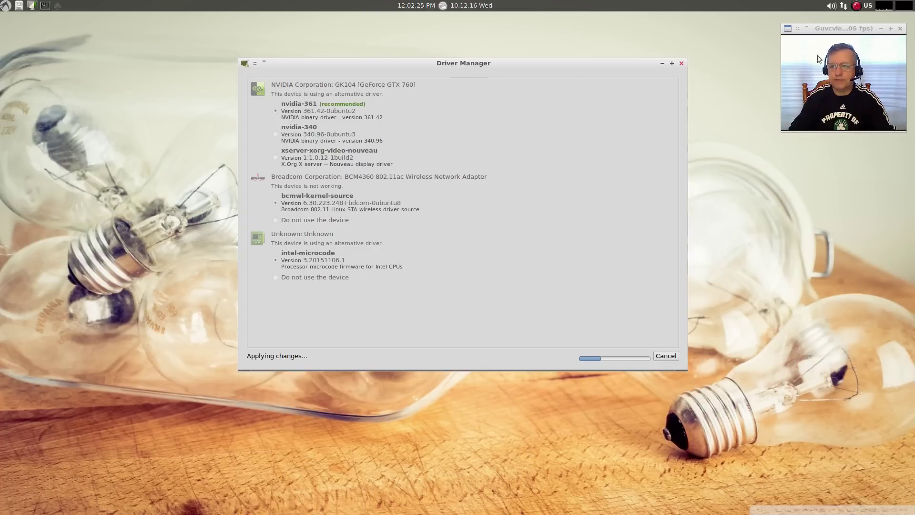
click(855, 10)
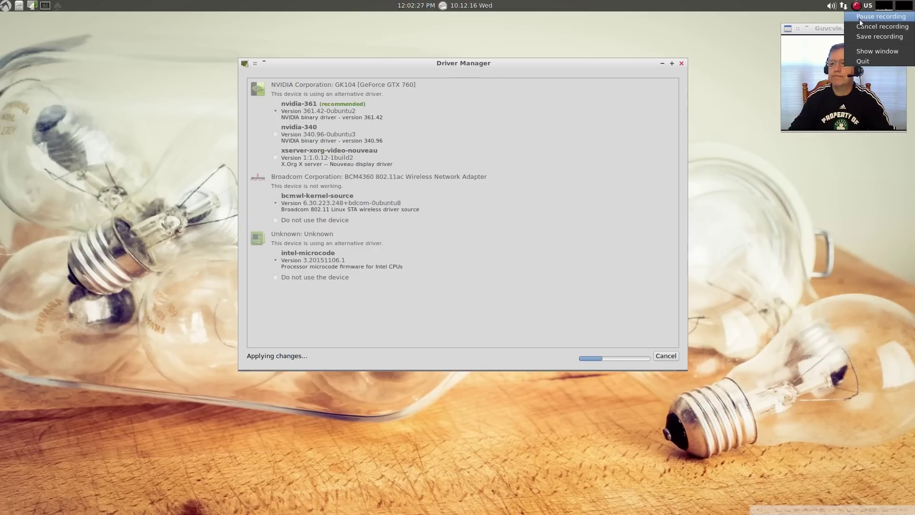
click(859, 19)
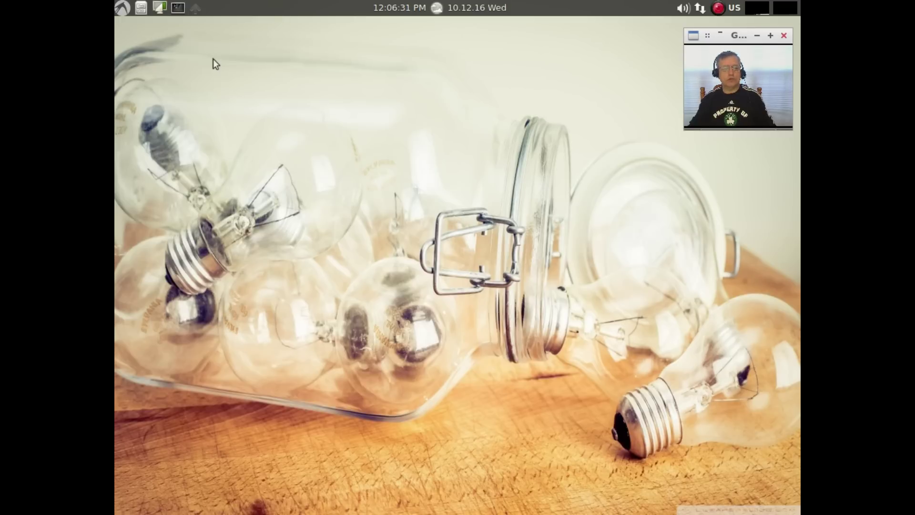
Reopen the Driver Manager with the account password, check which NVIDIA and Broadcom drivers are in use, and close it
click(125, 13)
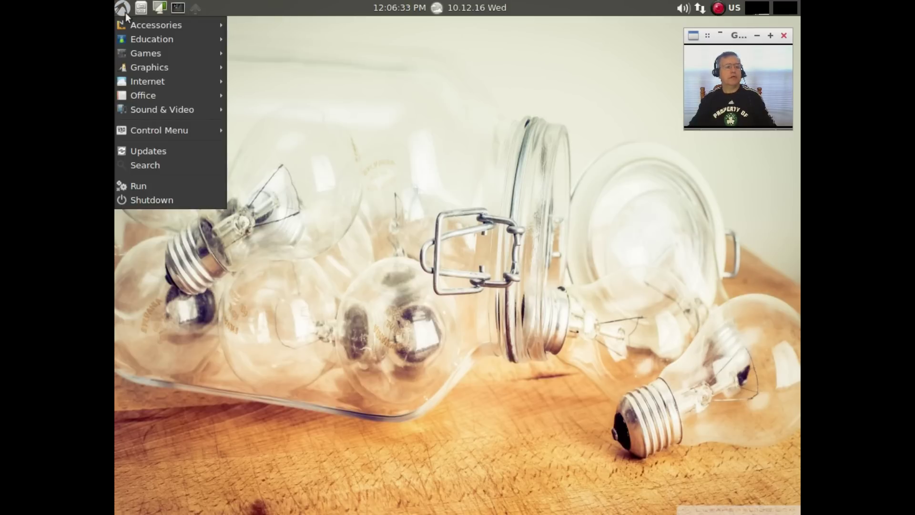
mouse_move(168, 132)
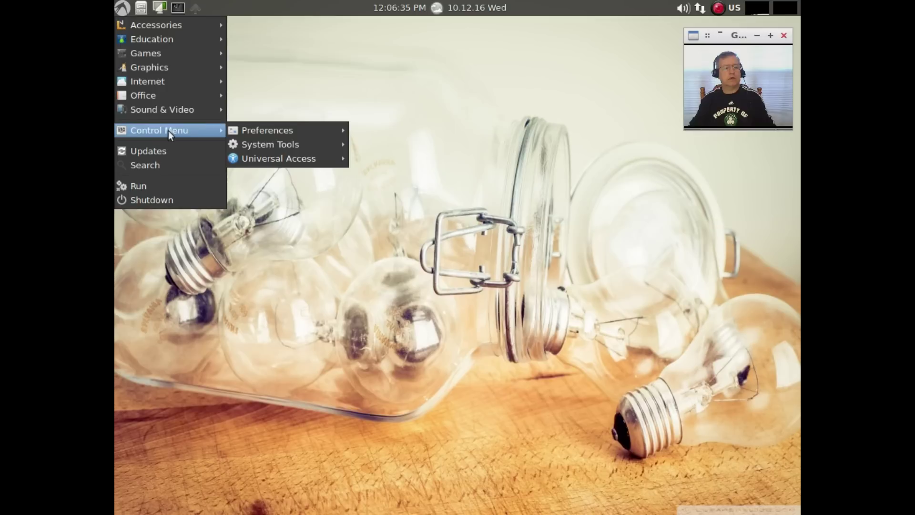
mouse_move(256, 144)
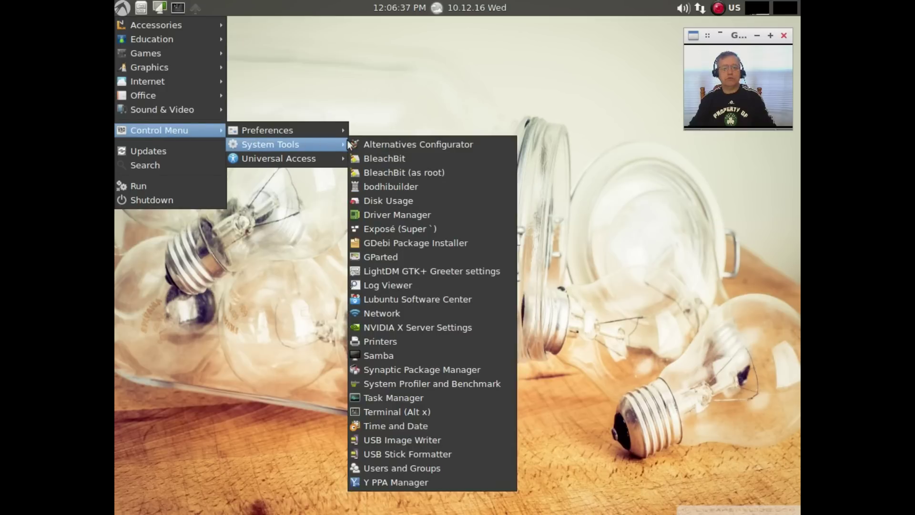
click(393, 219)
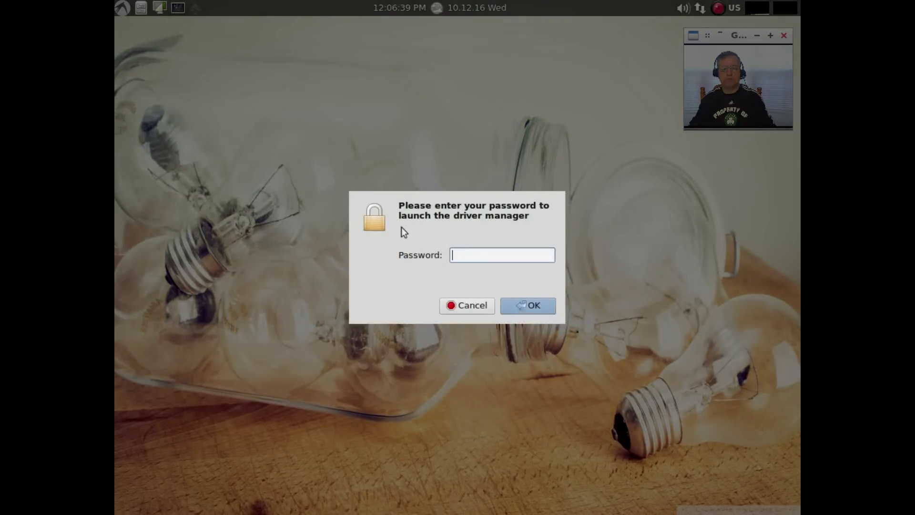
text(******)
key(Return)
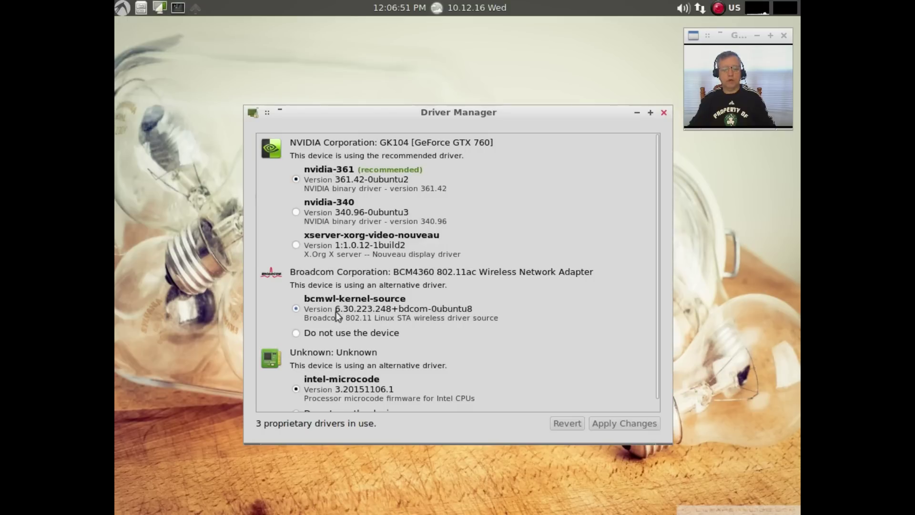
click(663, 113)
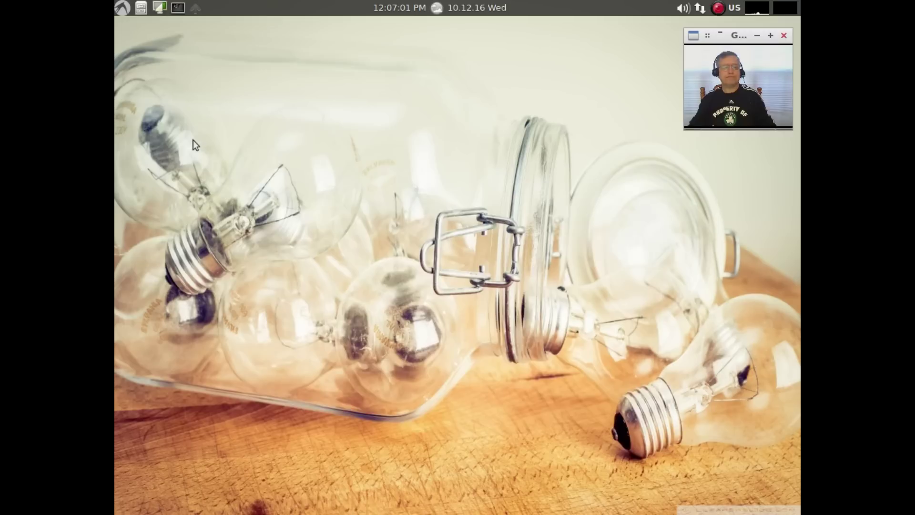
Open NVIDIA X Server Settings and look at the nvidia-settings Configuration and Application Profiles pages
click(122, 8)
mouse_move(138, 114)
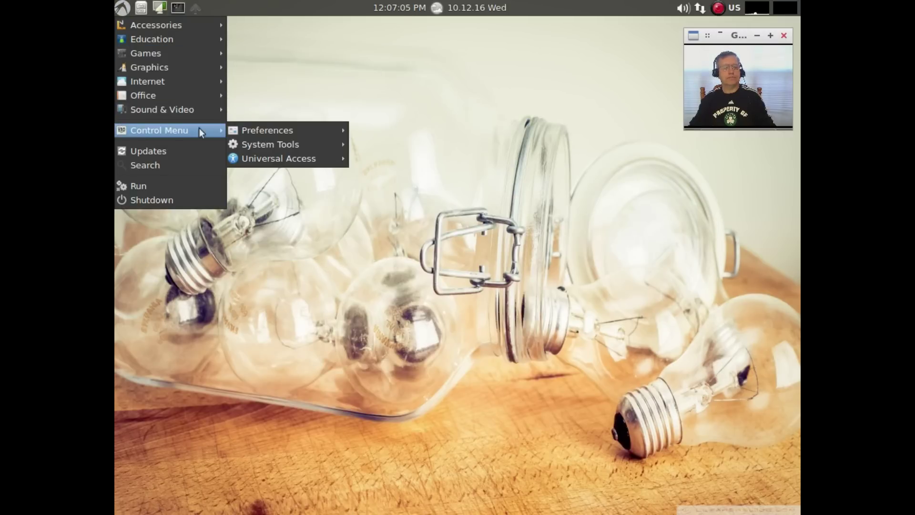
mouse_move(256, 128)
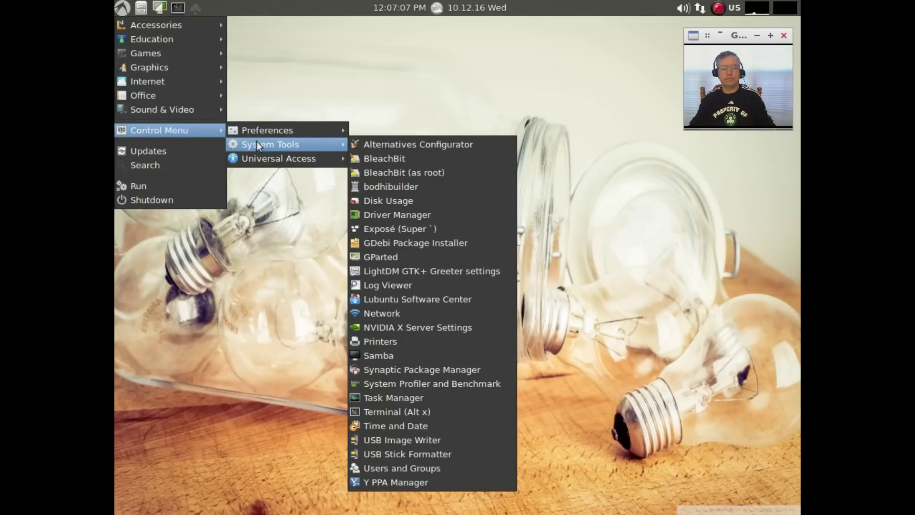
click(414, 327)
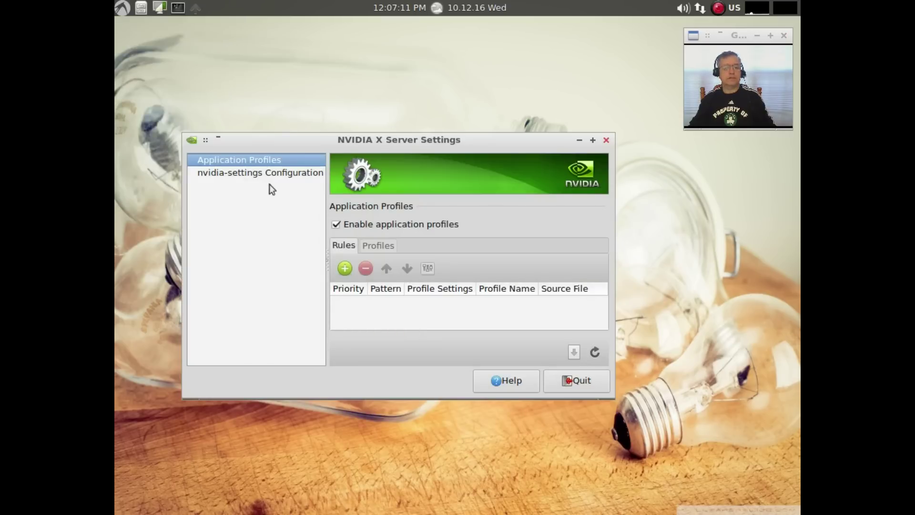
click(271, 173)
key(Up)
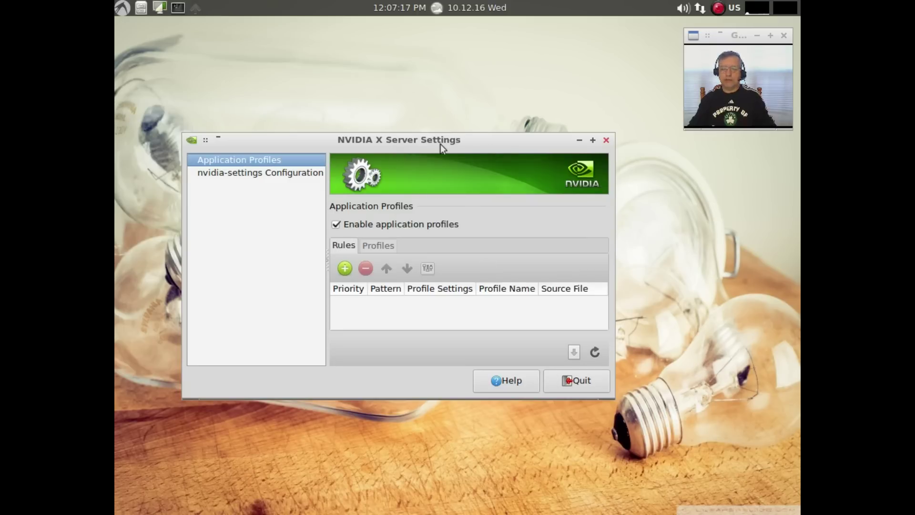
Quit NVIDIA X Server Settings, and open Monitor Settings with its window moved towards the upper part of the desktop
click(606, 141)
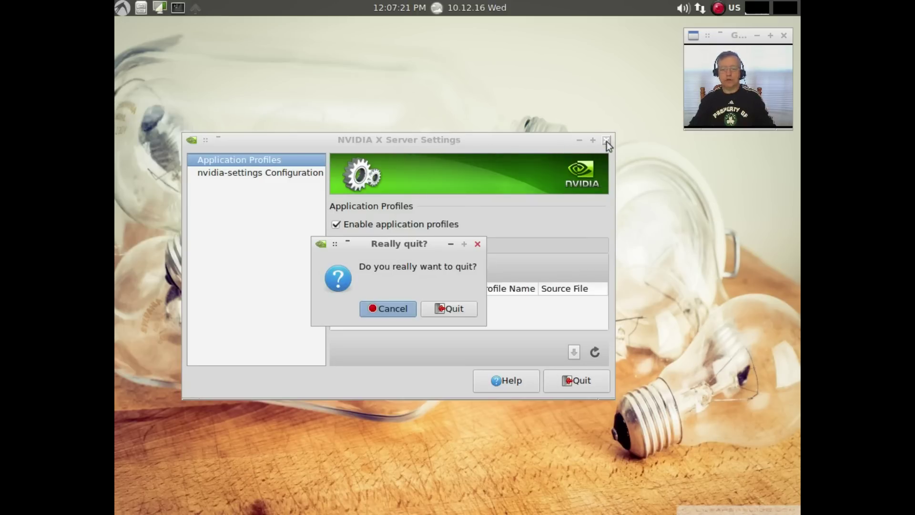
click(439, 310)
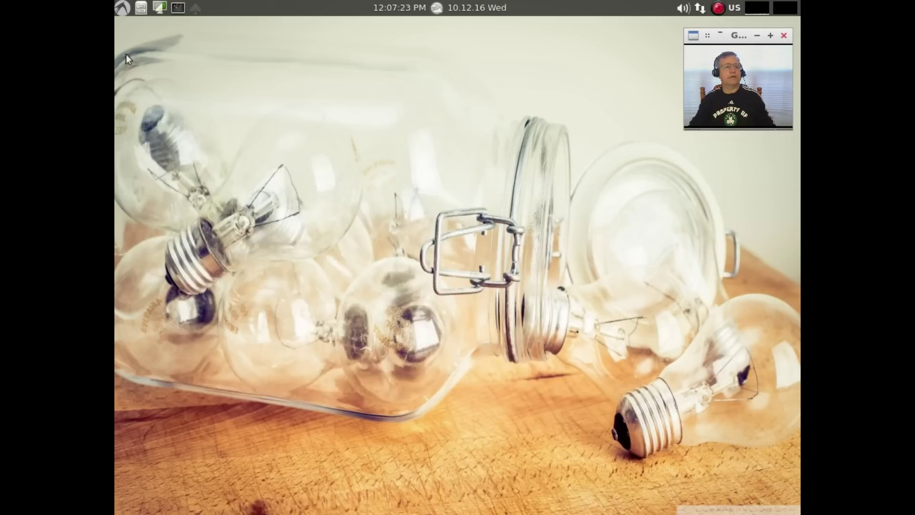
click(122, 7)
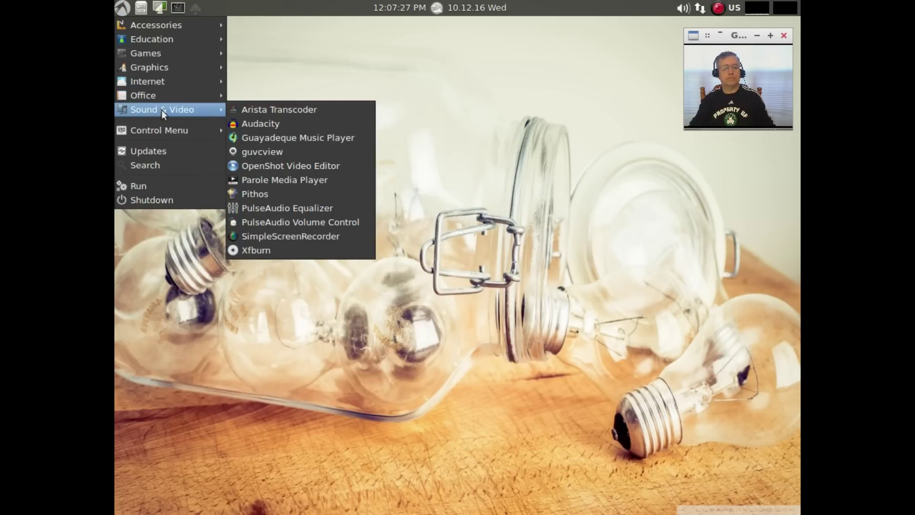
mouse_move(161, 131)
mouse_move(248, 130)
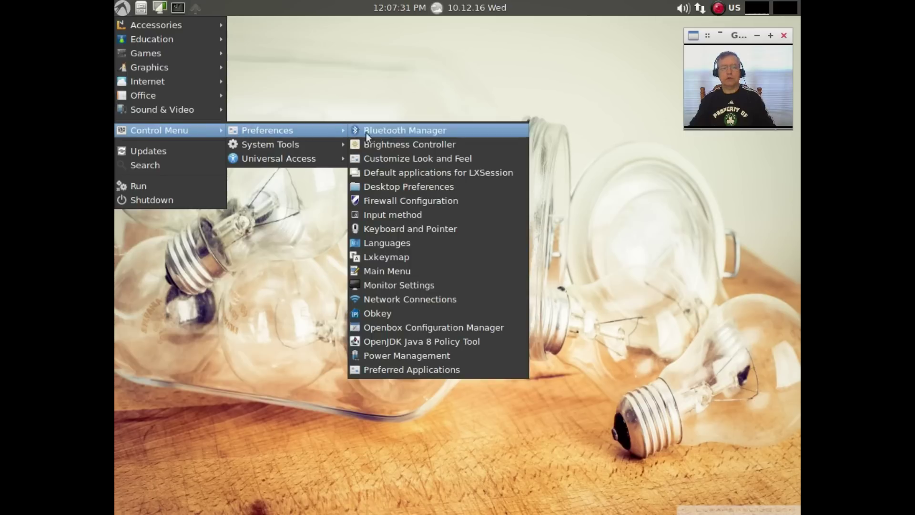
click(390, 286)
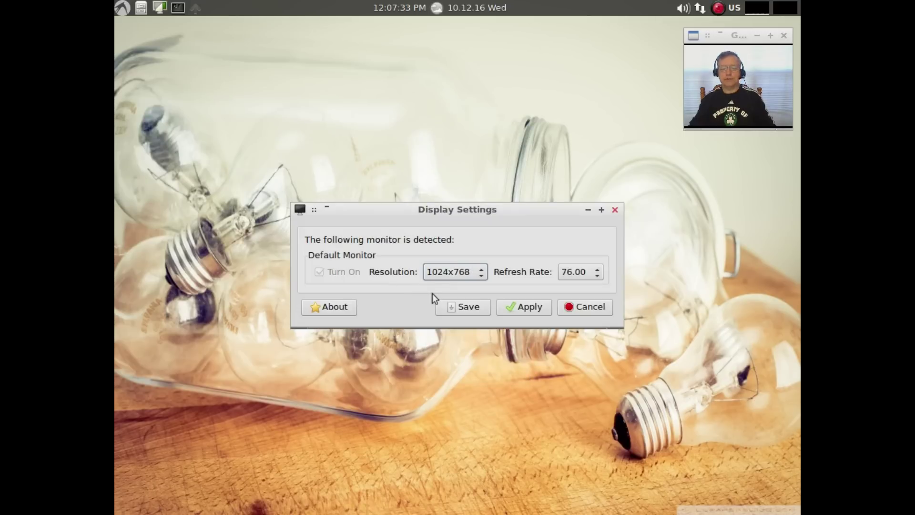
drag(442, 213, 400, 89)
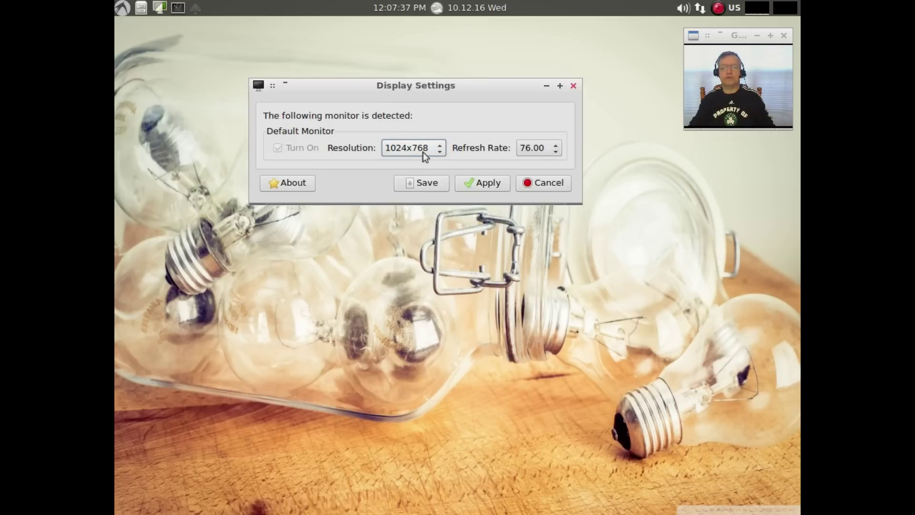
Set the default monitor's resolution to Auto, apply it and confirm the change
click(440, 152)
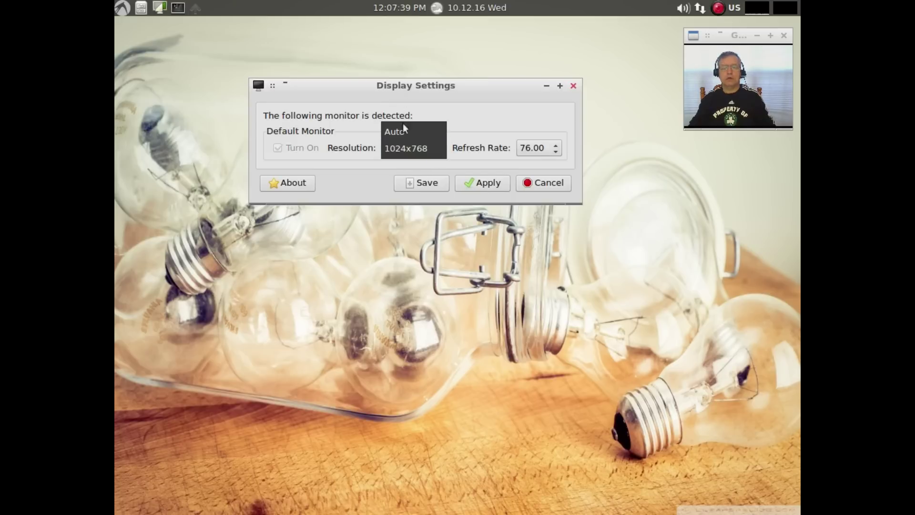
click(398, 150)
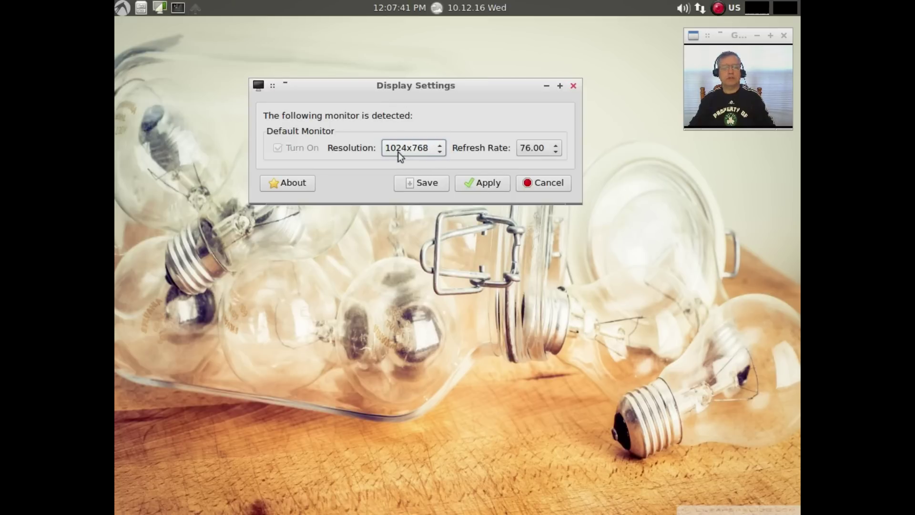
click(437, 151)
click(430, 129)
click(491, 183)
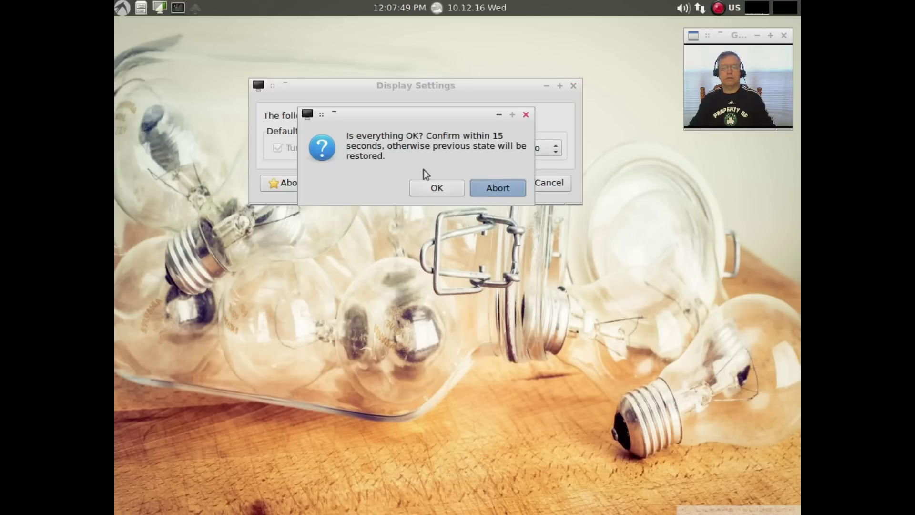
click(441, 192)
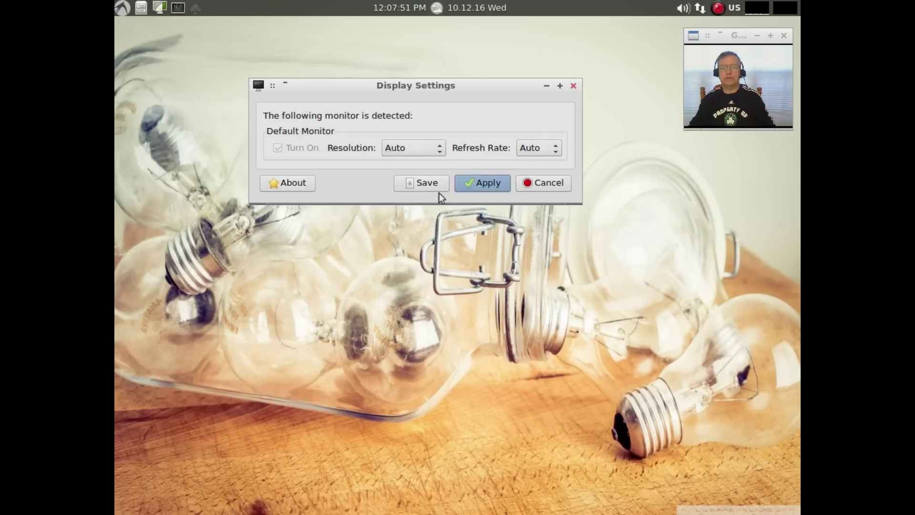
Select the 1024x768 resolution, and close Display Settings without applying it
click(431, 153)
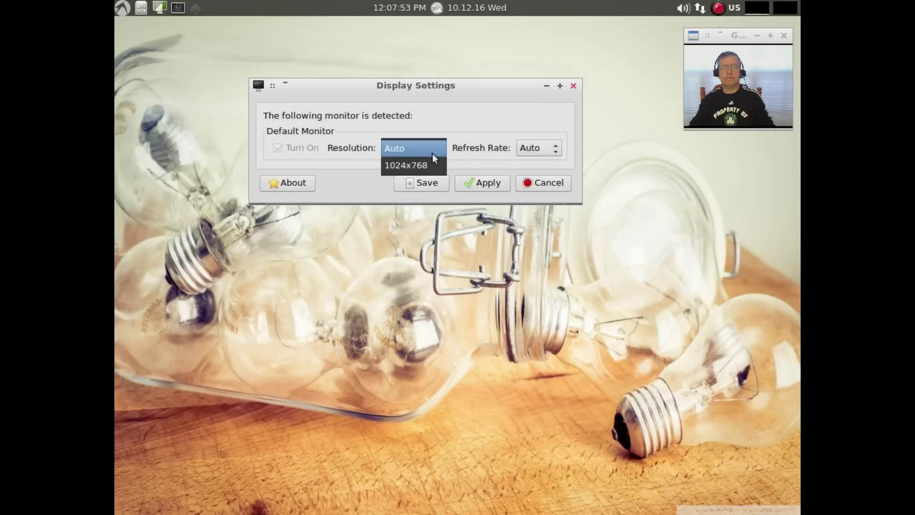
click(432, 163)
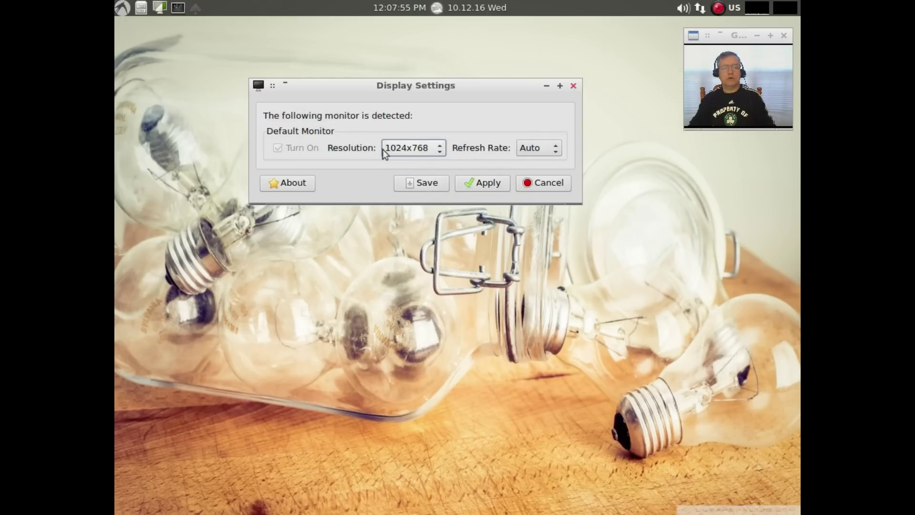
click(573, 86)
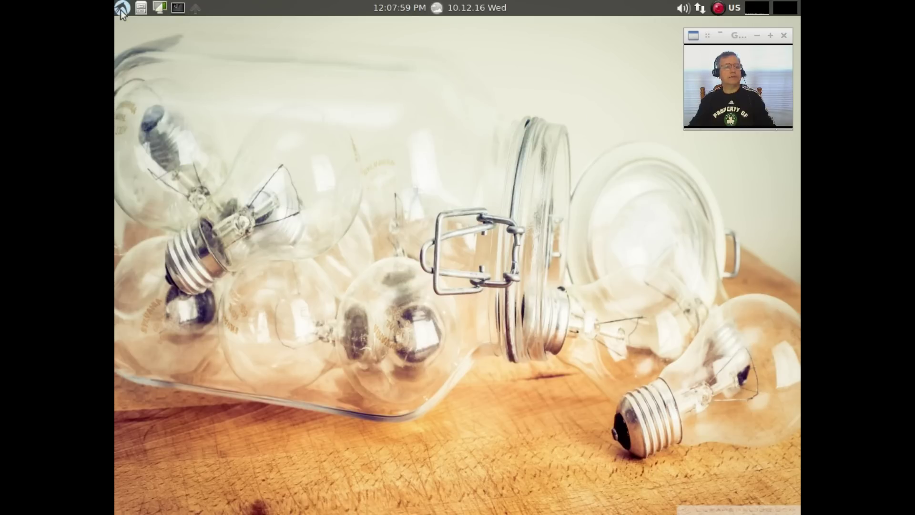
Open a terminal, centre its window, and run "sudo nvidia-xconfig" with the account password
click(176, 8)
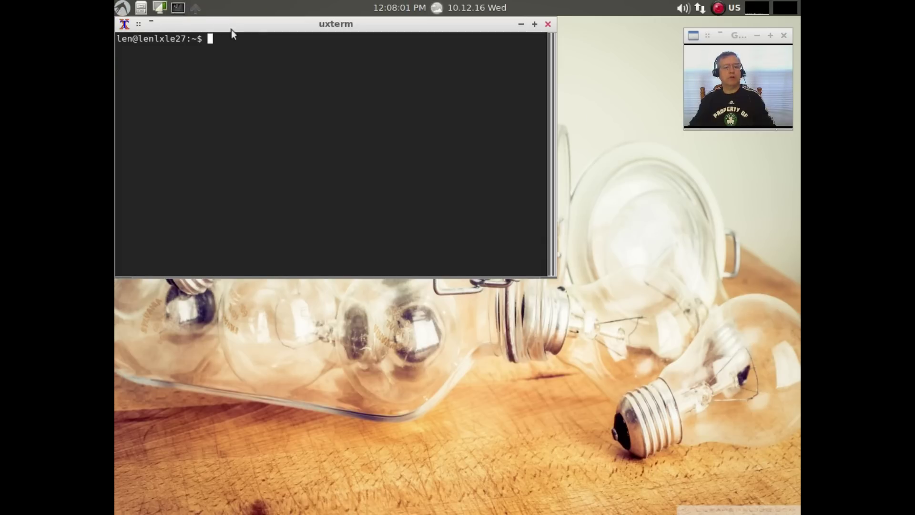
drag(230, 29, 331, 160)
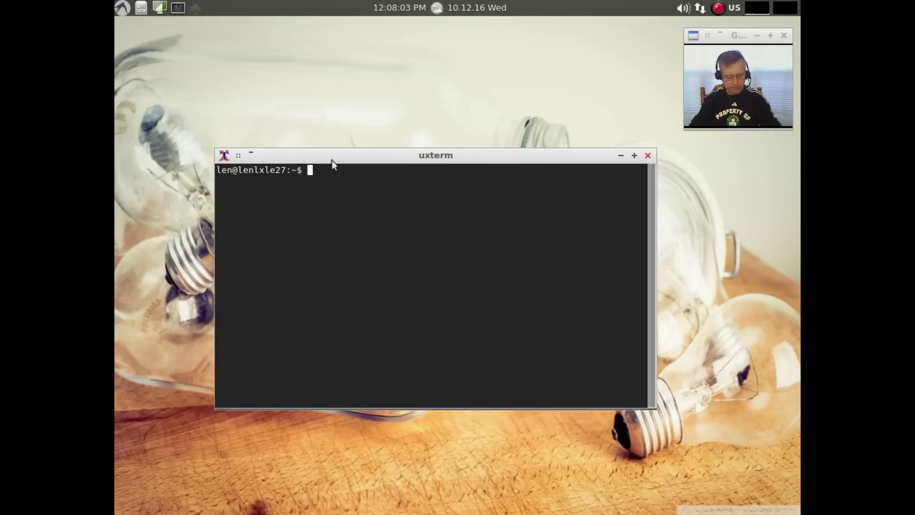
text(sudo nv)
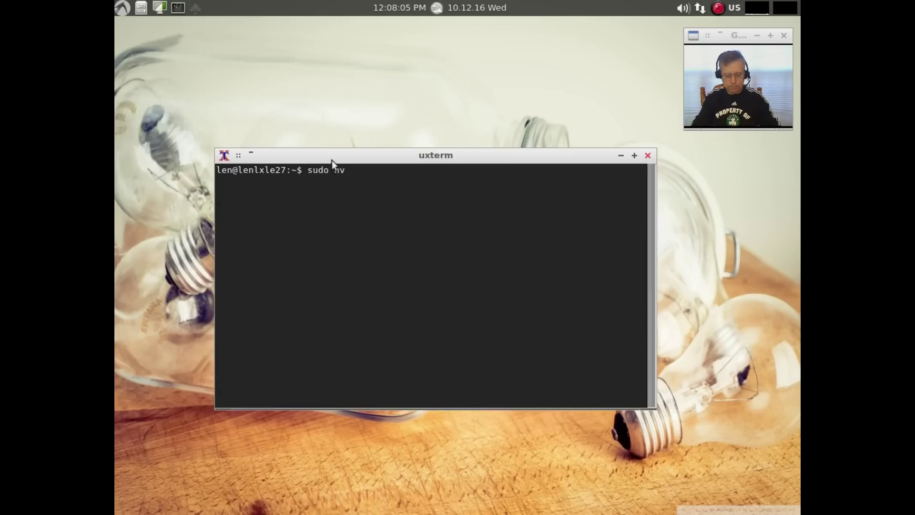
text(idia-xconfig)
key(Return)
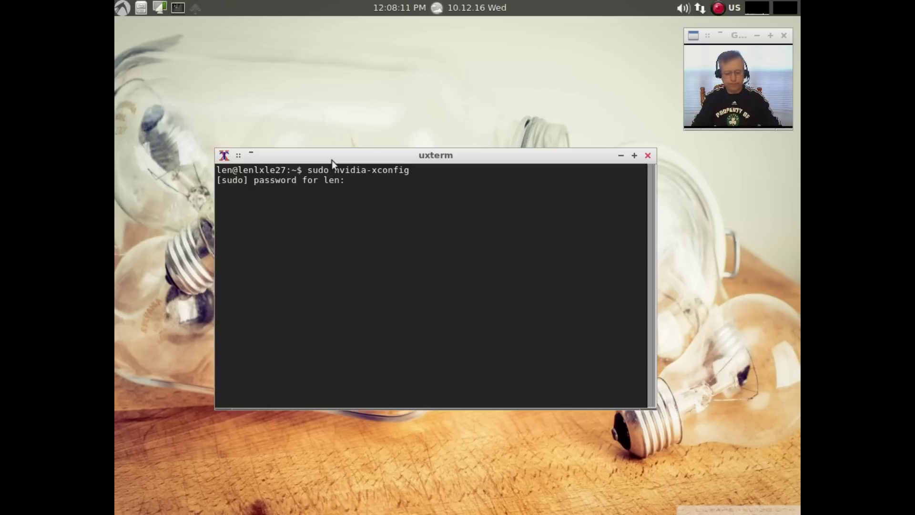
key(Return)
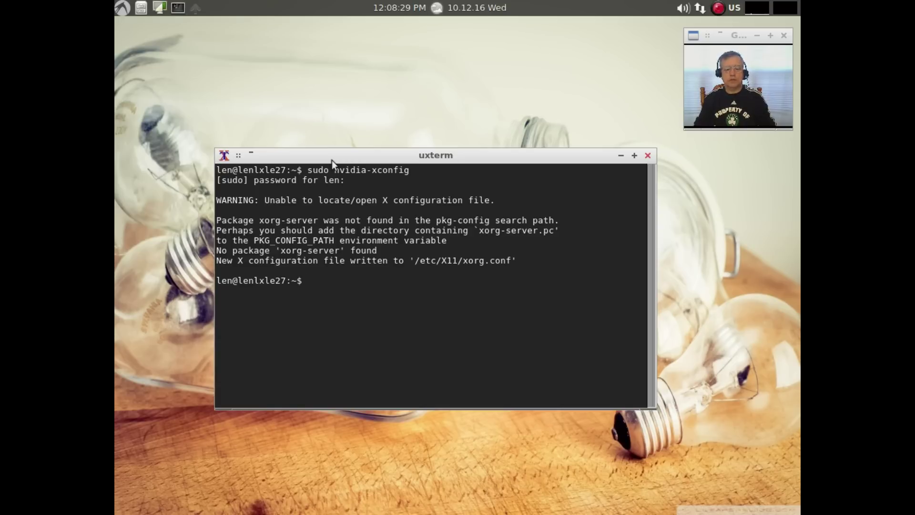
Edit the previous command into "sudo apt-get install nvidia-xconfig", run it, and close the terminal window
key(Up)
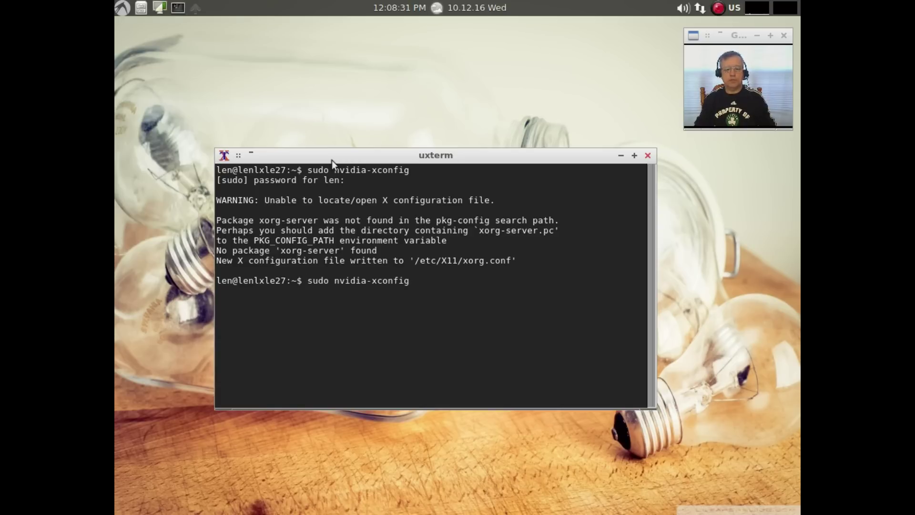
key(Left)
key(Left)
key(Left)
key(Left)
key(Left)
key(Left)
key(Left)
key(Left)
key(Left)
key(Left)
key(Left)
key(Left)
key(Left)
key(Left)
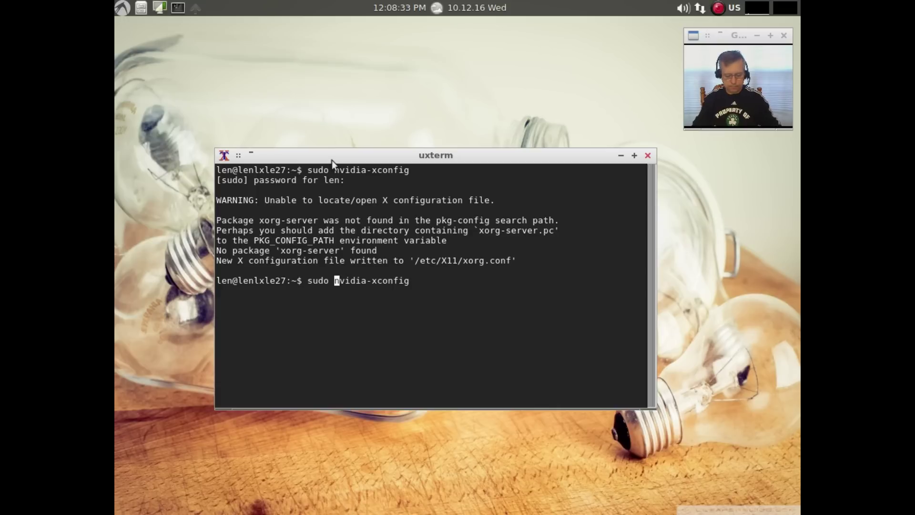
text(apt-get)
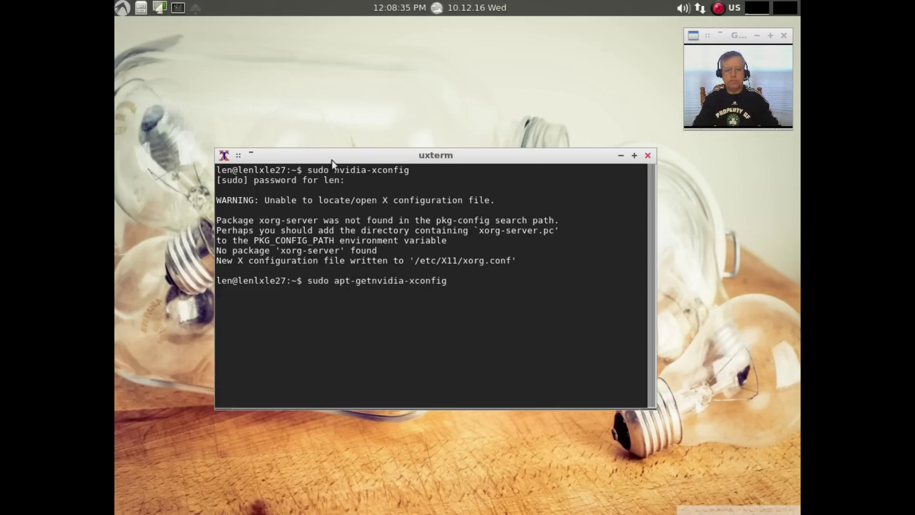
text( install)
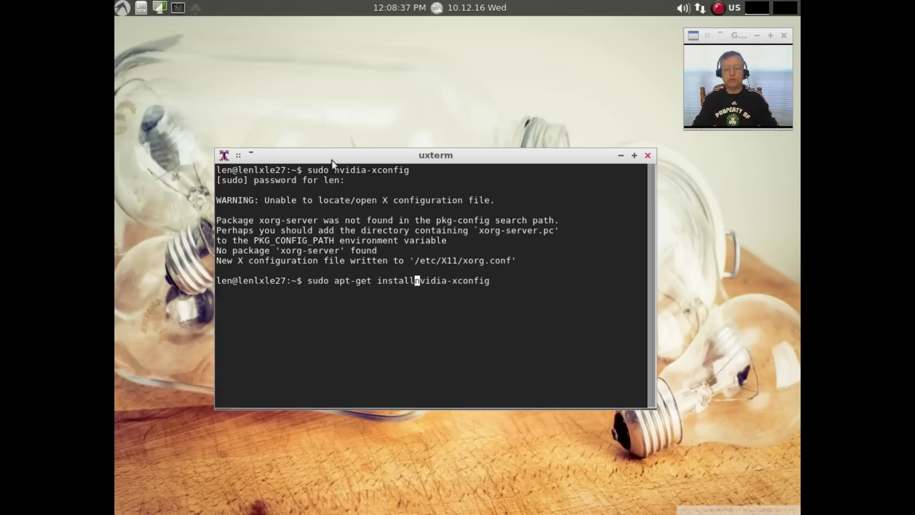
key(Right)
key(Right)
key(Right)
key(Right)
key(Right)
key(Right)
key(Right)
key(Right)
key(Right)
key(Right)
key(Right)
key(Right)
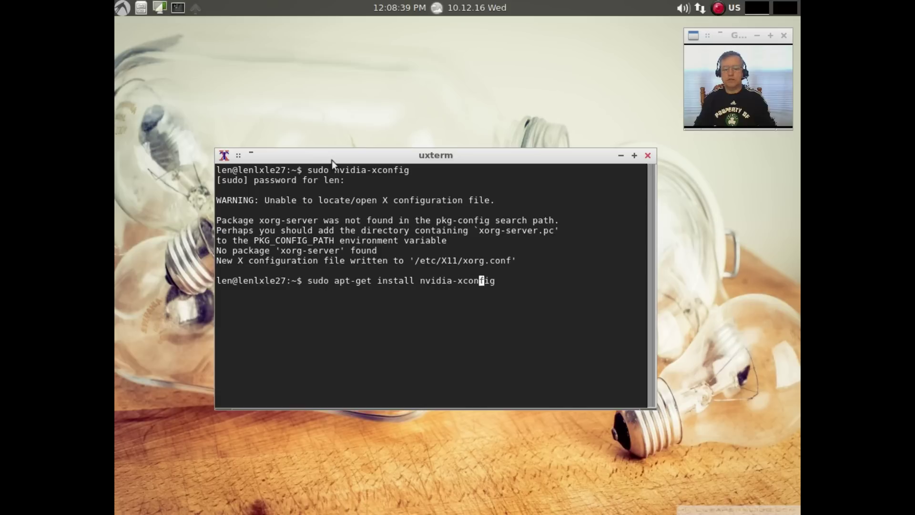
key(Return)
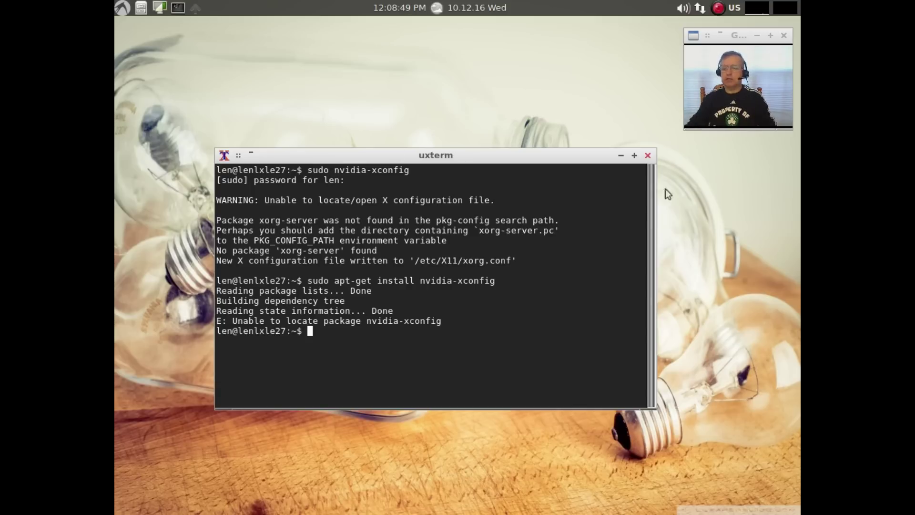
click(648, 156)
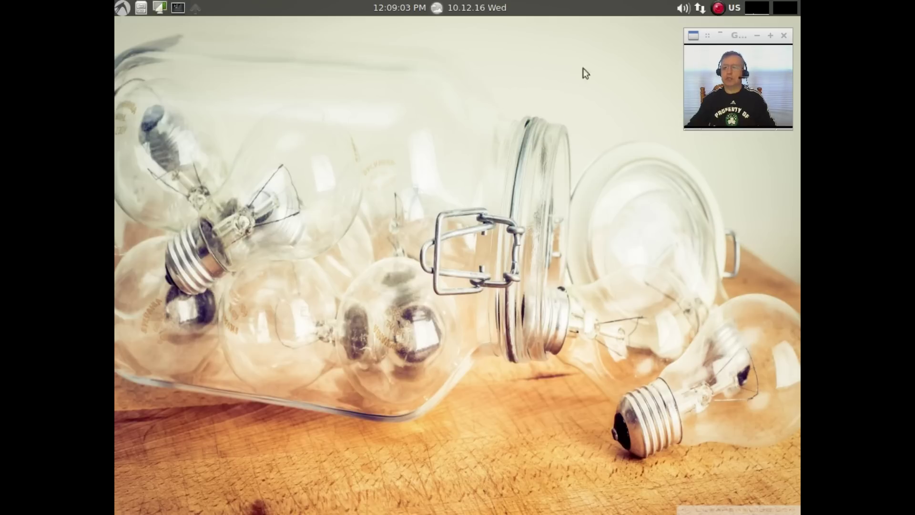
Look over the available network connection options and dismiss them
click(700, 11)
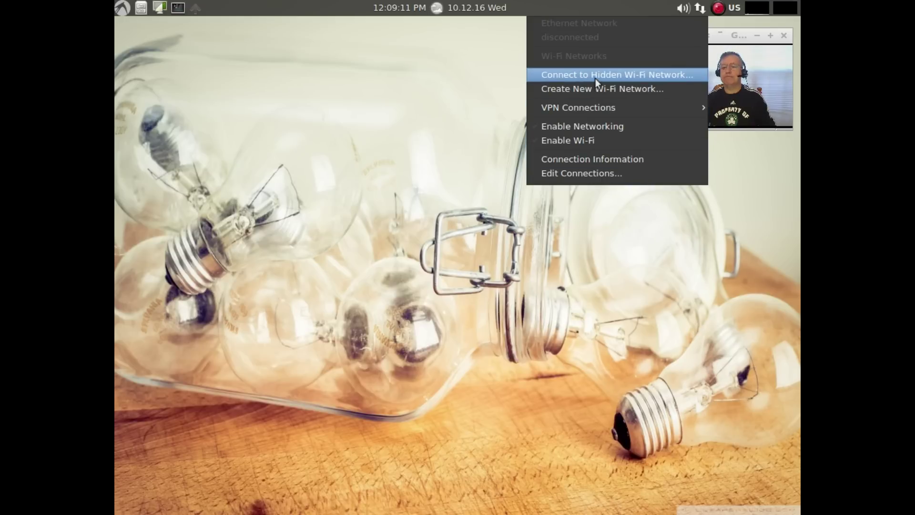
click(479, 174)
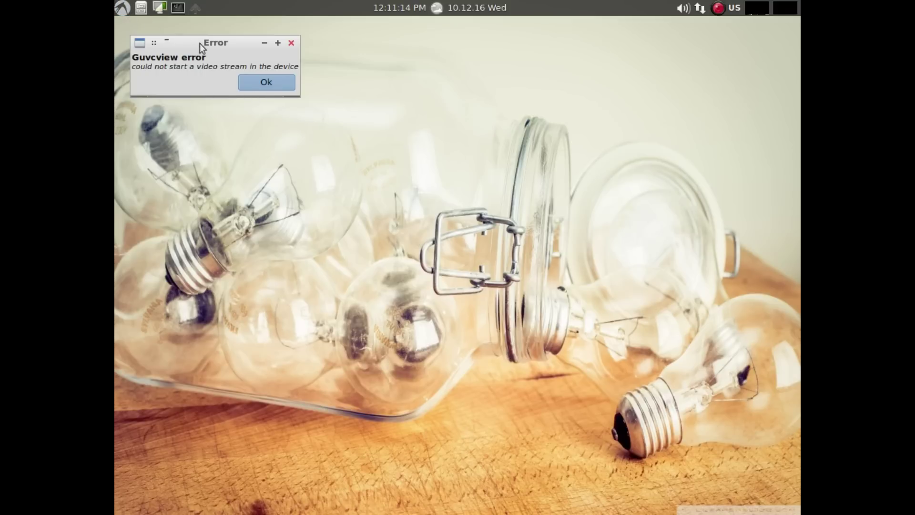
Move the Guvcview error dialog to the centre, and reopen NVIDIA X Server Settings to check its available pages before quitting it
drag(200, 44, 446, 152)
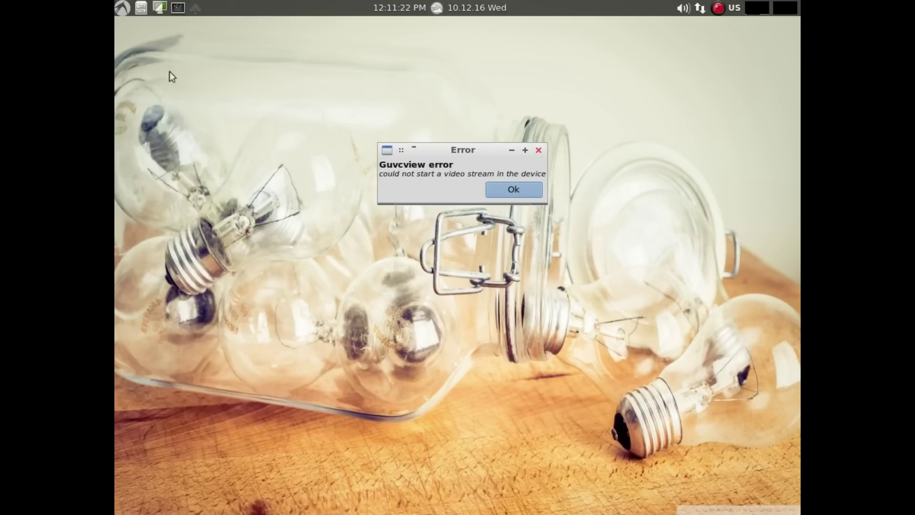
click(122, 8)
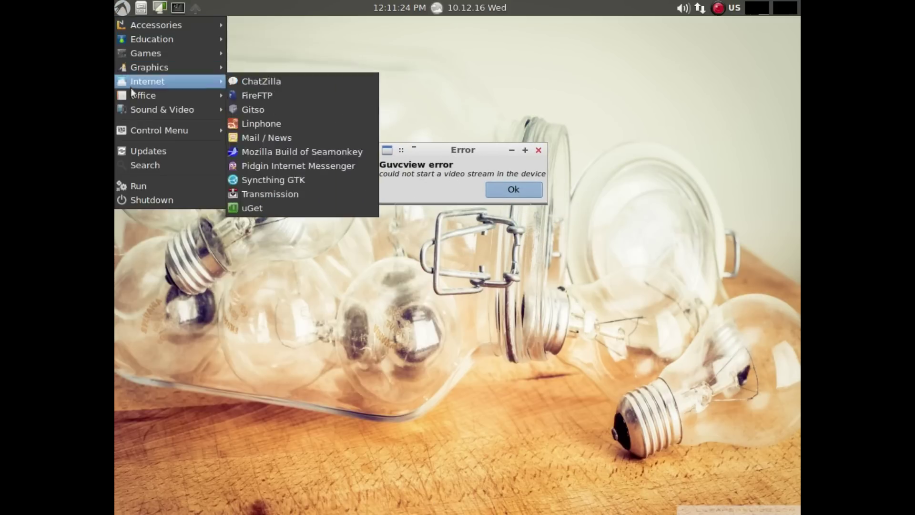
mouse_move(135, 130)
mouse_move(253, 133)
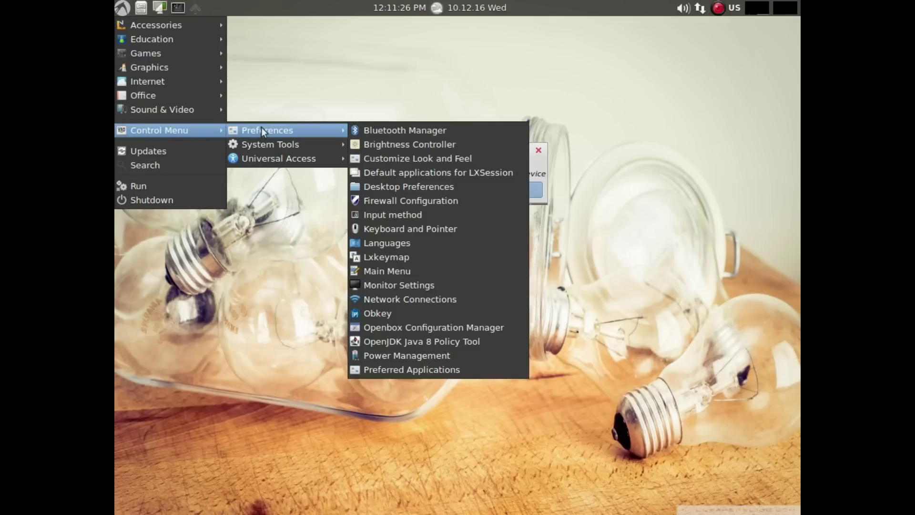
mouse_move(286, 158)
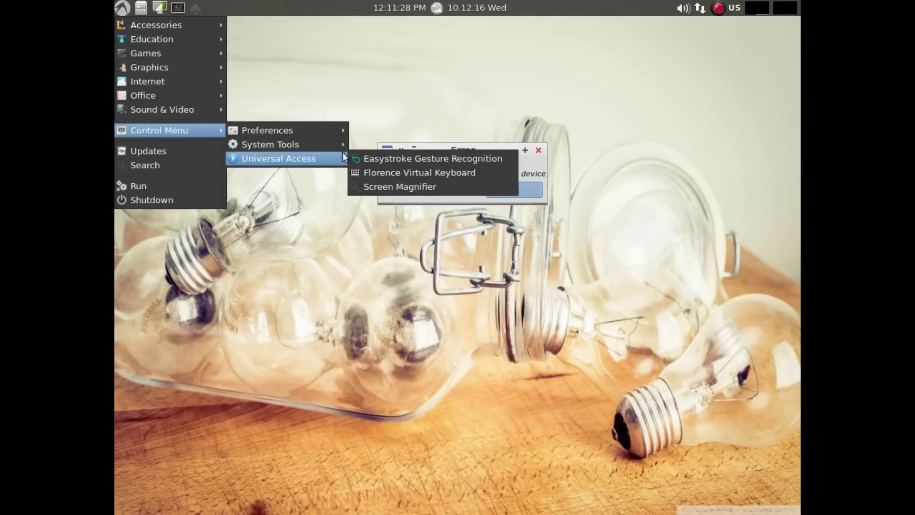
mouse_move(340, 144)
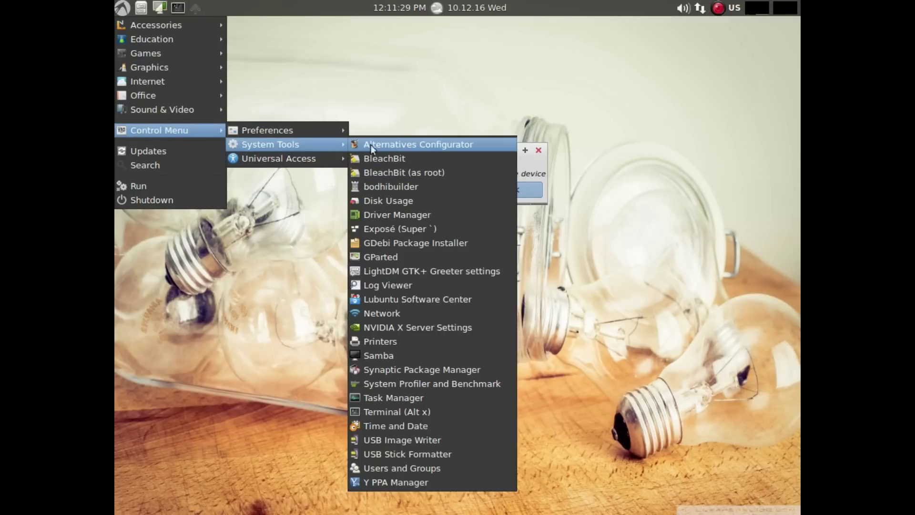
click(394, 328)
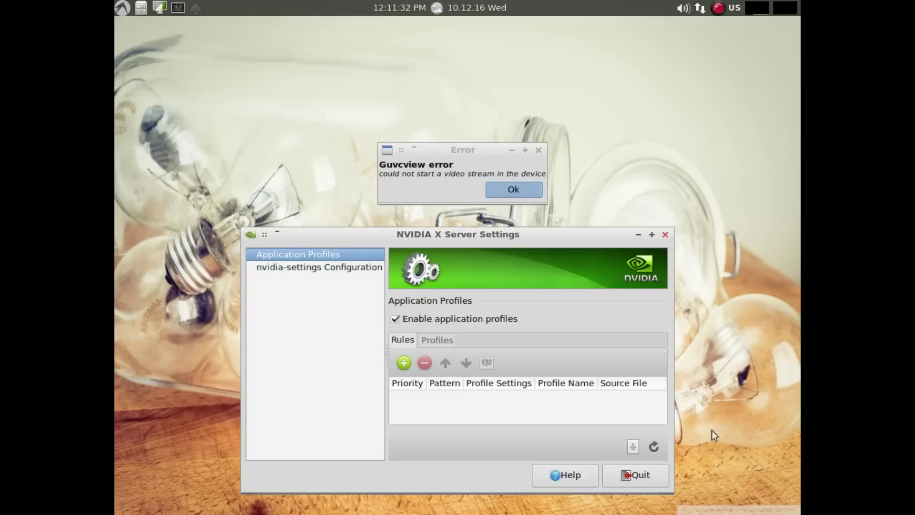
click(636, 479)
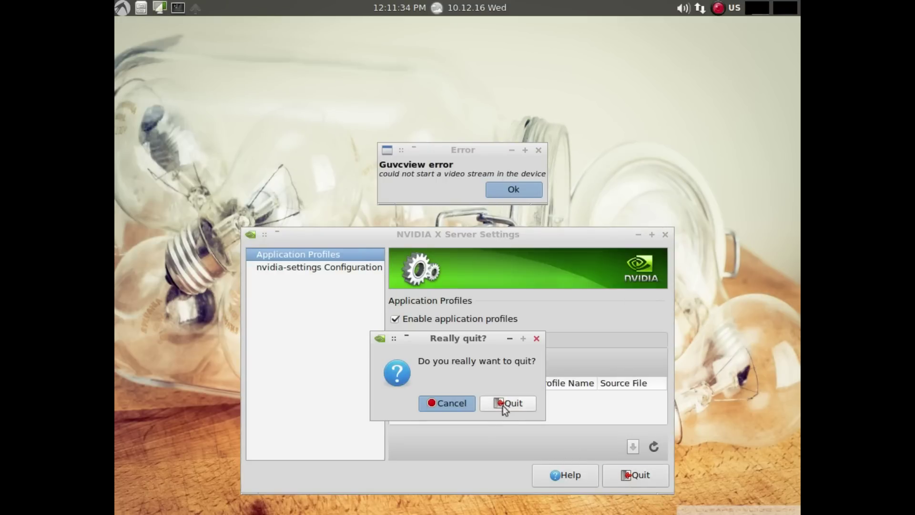
click(504, 403)
Launch Driver Manager from the system tools, authenticate with the account password, and review the drivers listed for each device
click(121, 8)
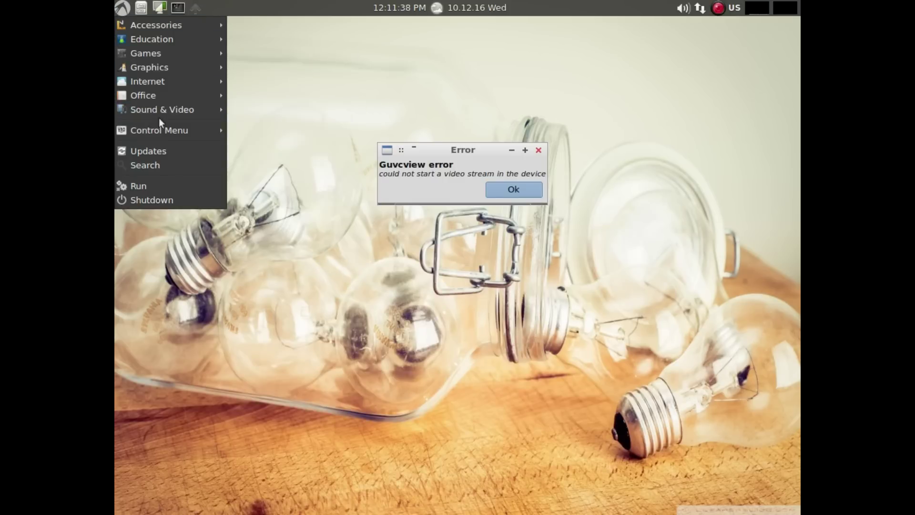
mouse_move(159, 127)
mouse_move(308, 144)
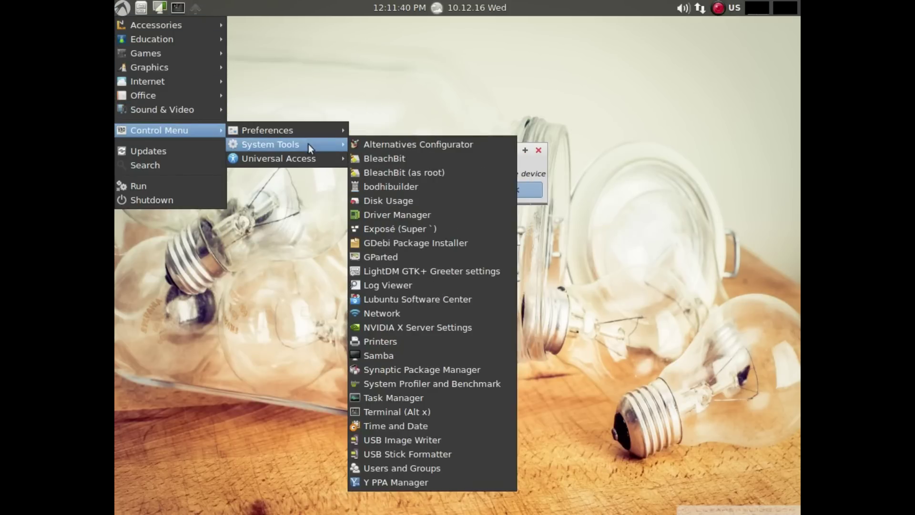
click(385, 215)
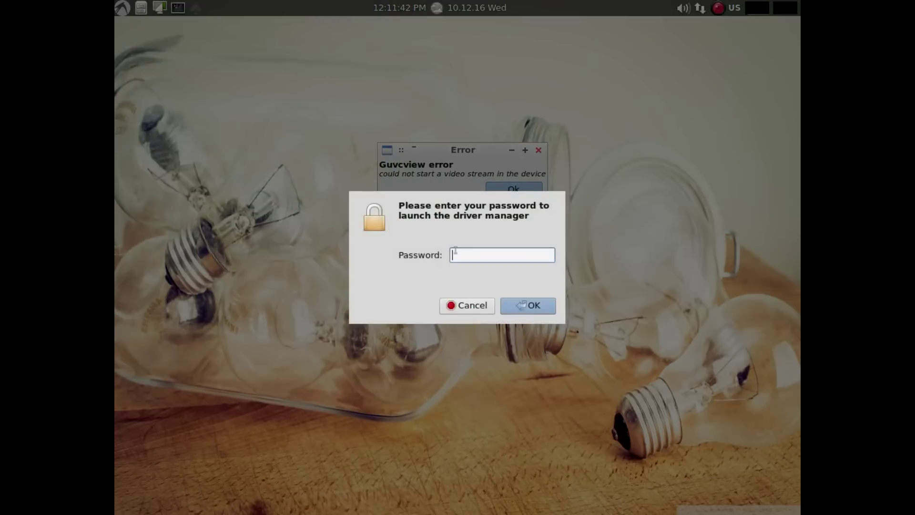
text(******)
key(Return)
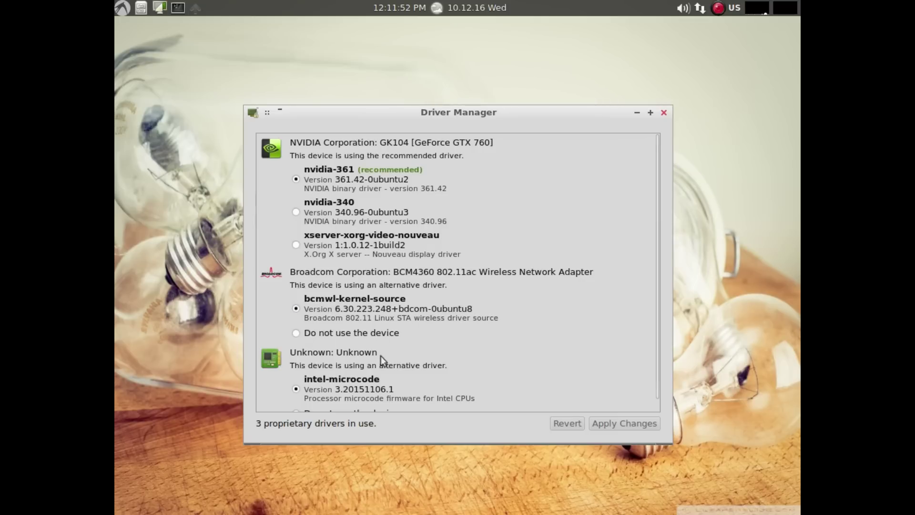
scroll(381, 356, down, 1)
scroll(381, 355, up, 1)
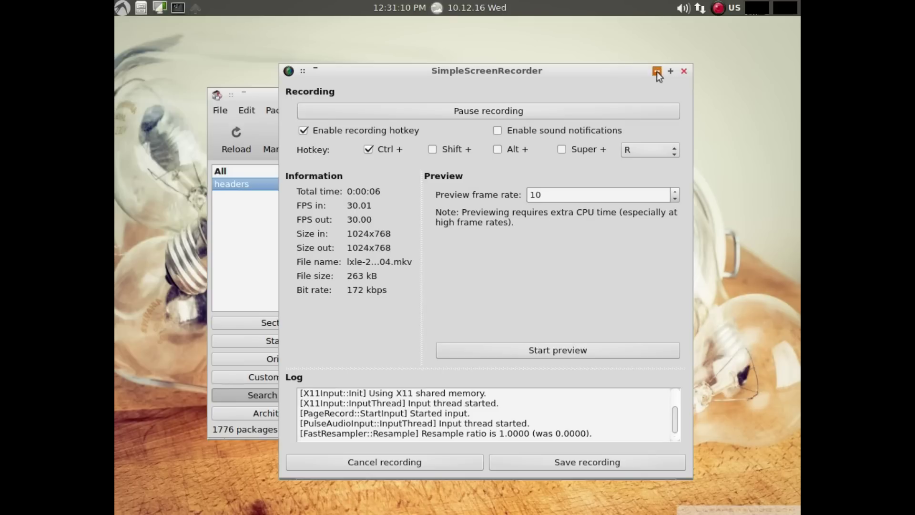
Minimize the SimpleScreenRecorder window and move the Synaptic Package Manager window aside on the desktop
click(657, 72)
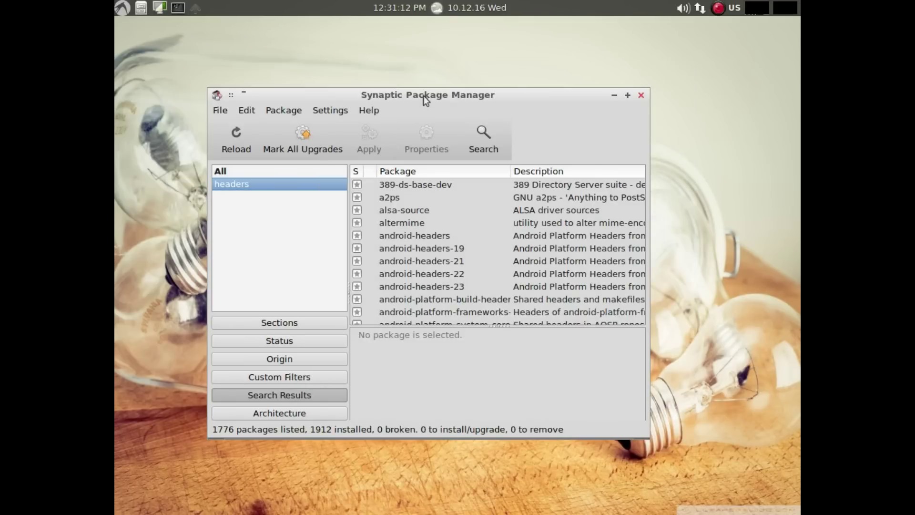
drag(423, 95, 537, 53)
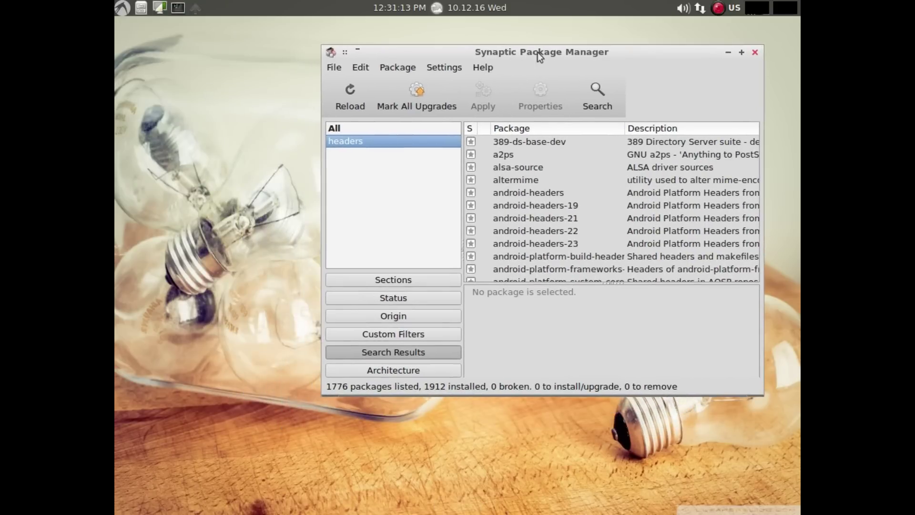
Open the Downloads folder, select the NVIDIA-Linux-x86_64-367.57.run installer to check it, close the folder, and reposition the Synaptic window
click(139, 12)
mouse_move(148, 50)
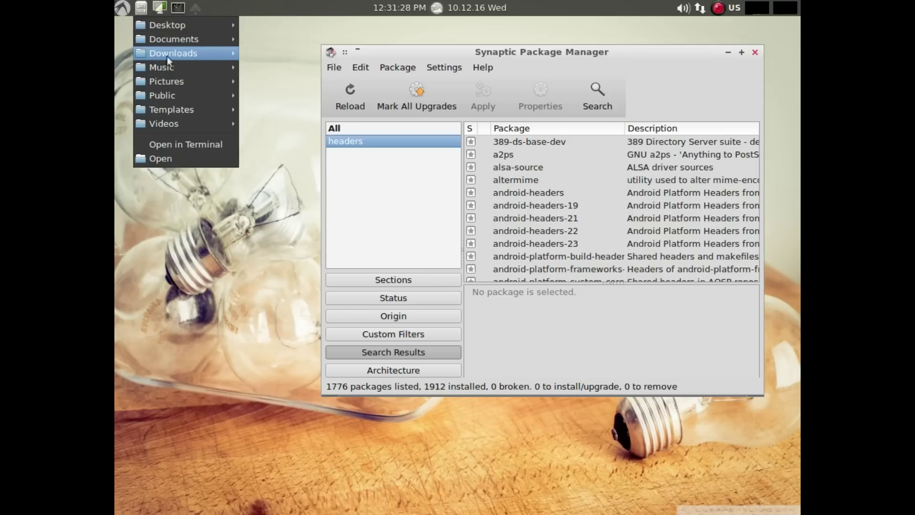
click(264, 53)
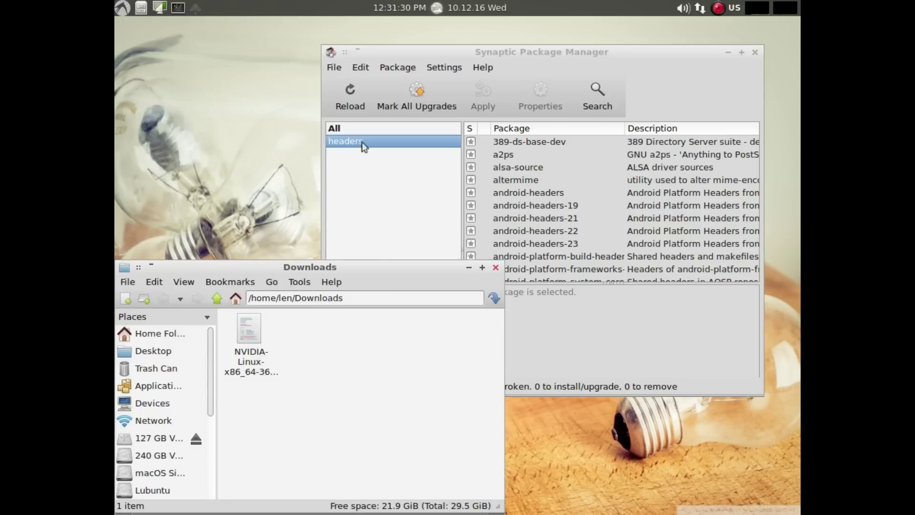
drag(359, 270, 380, 129)
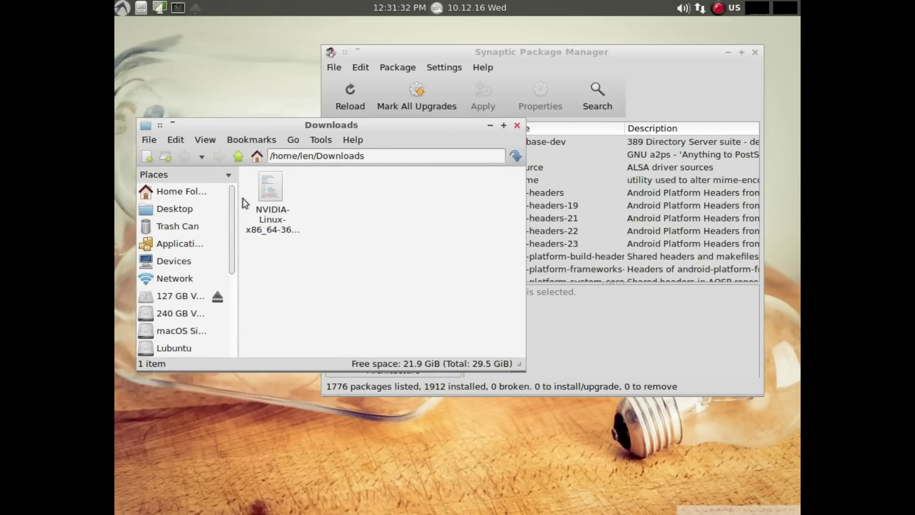
click(273, 195)
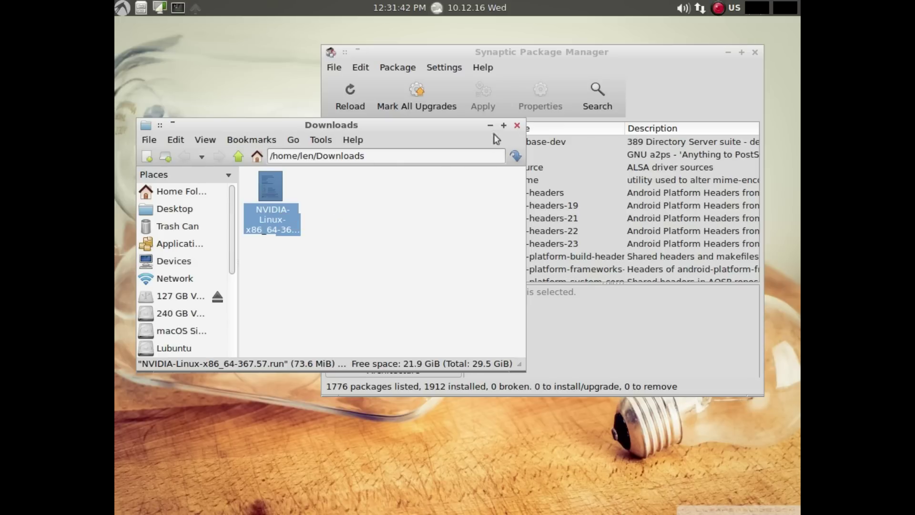
click(517, 126)
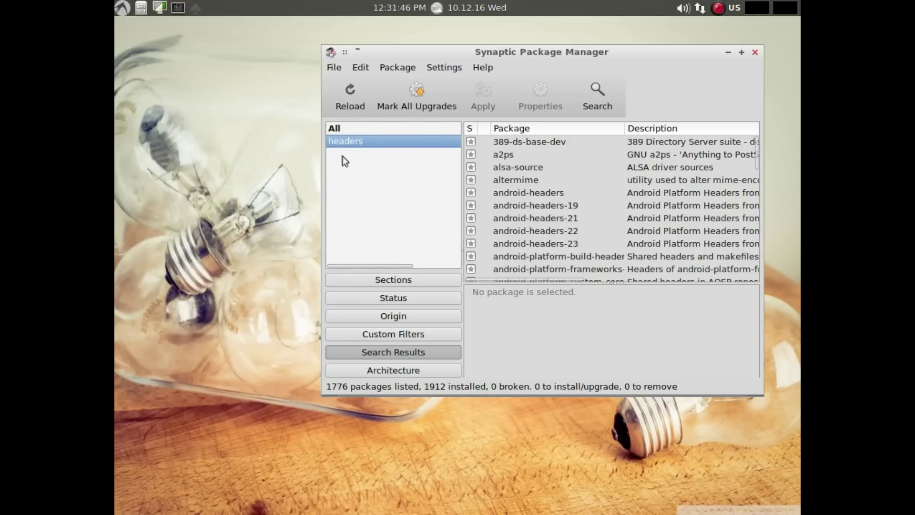
drag(546, 56, 479, 83)
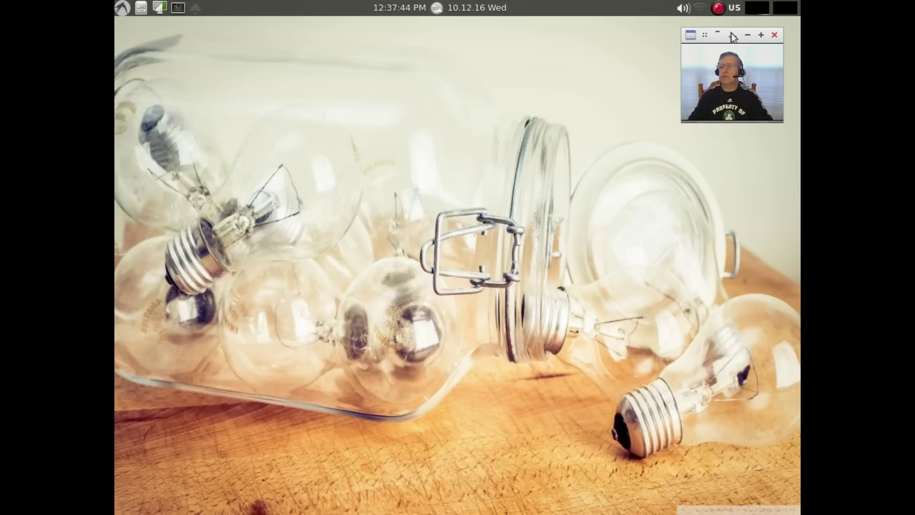
Look over the Wi-Fi networks offered by the Broadcom adapter and dismiss the list
click(699, 8)
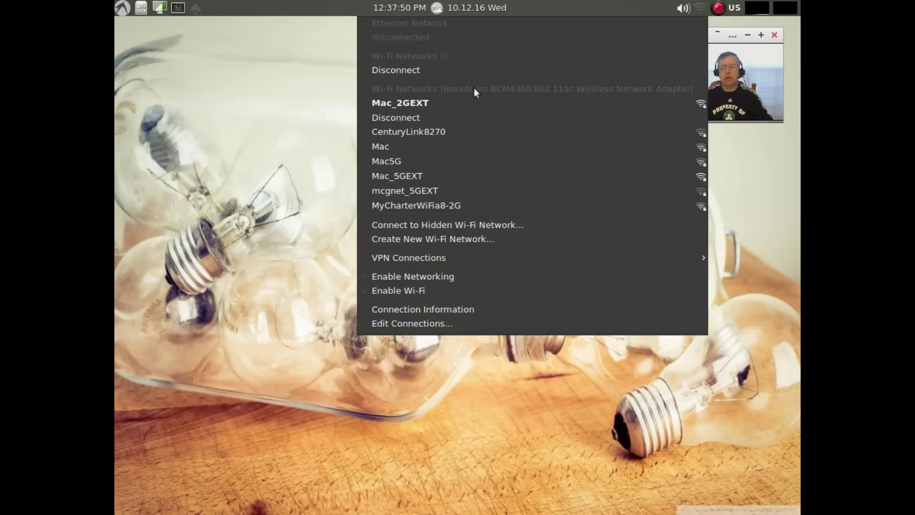
click(286, 113)
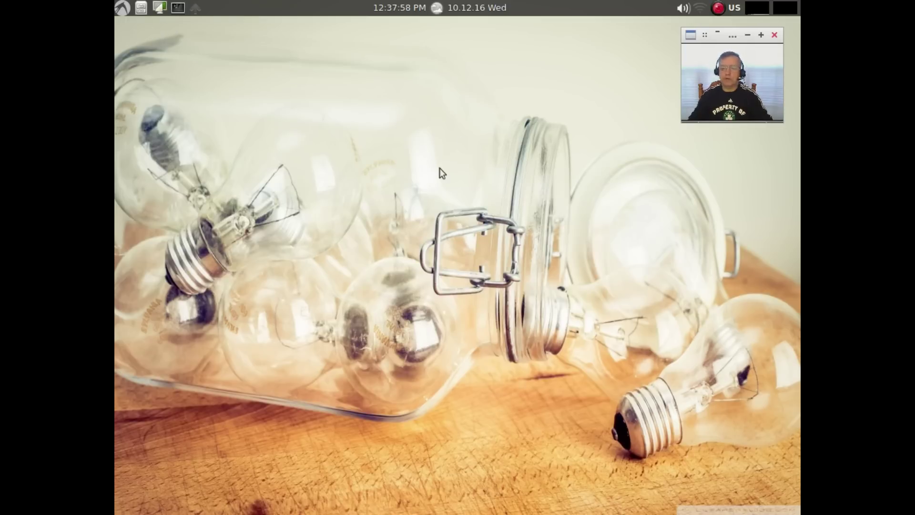
Reopen Driver Manager with the account password, review the NVIDIA, Broadcom and intel-microcode drivers in use, and close it
click(122, 9)
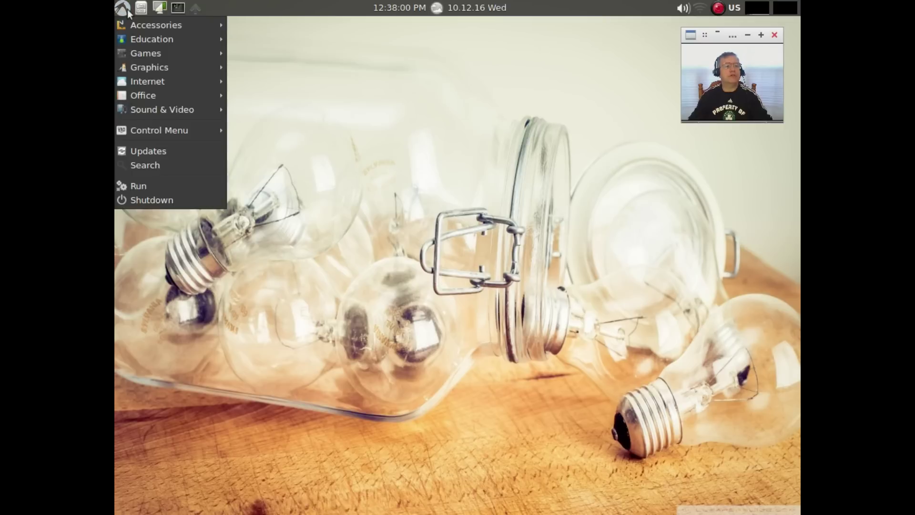
mouse_move(140, 30)
mouse_move(150, 130)
mouse_move(239, 133)
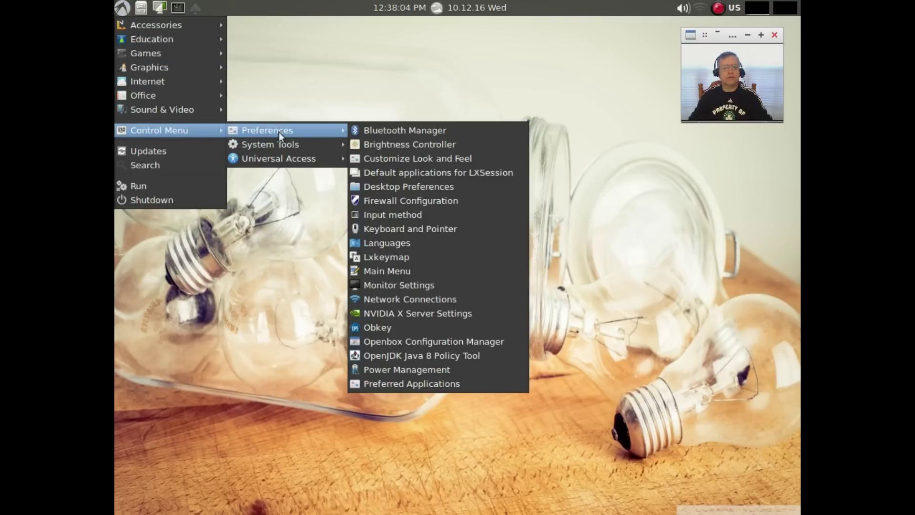
mouse_move(279, 142)
click(393, 215)
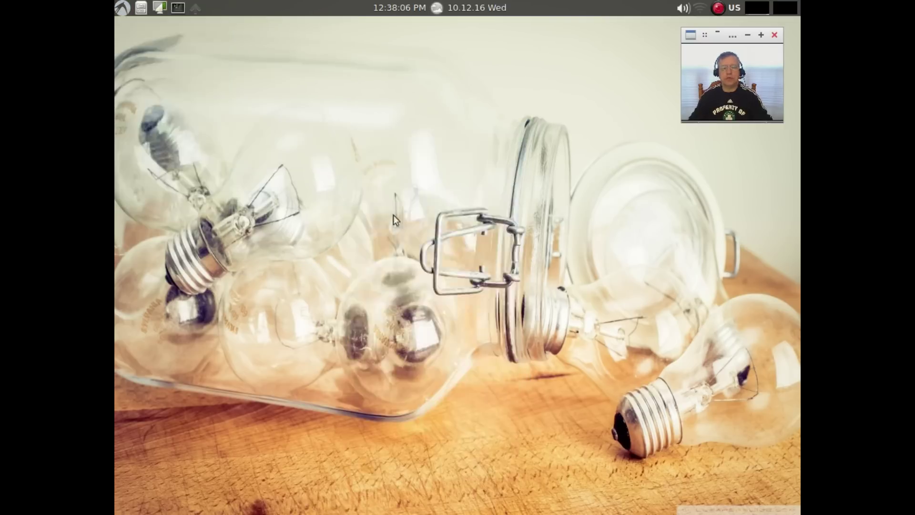
text(******)
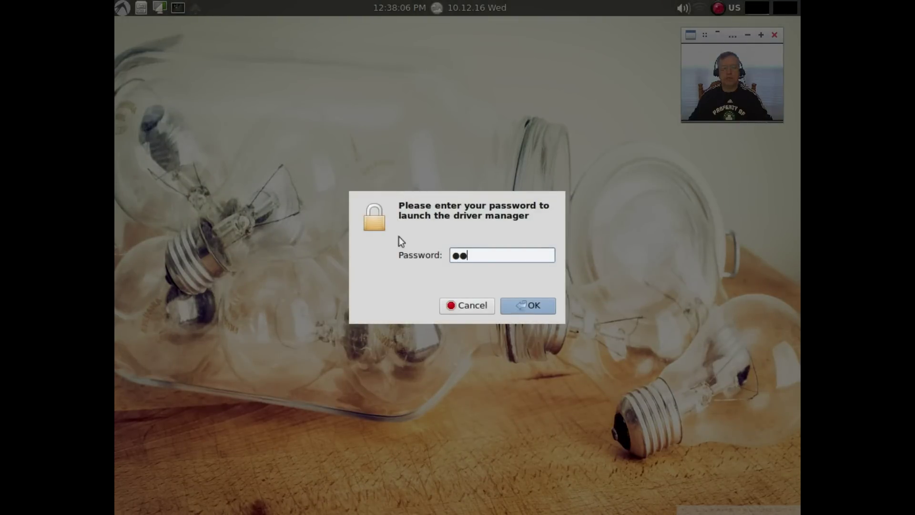
key(Return)
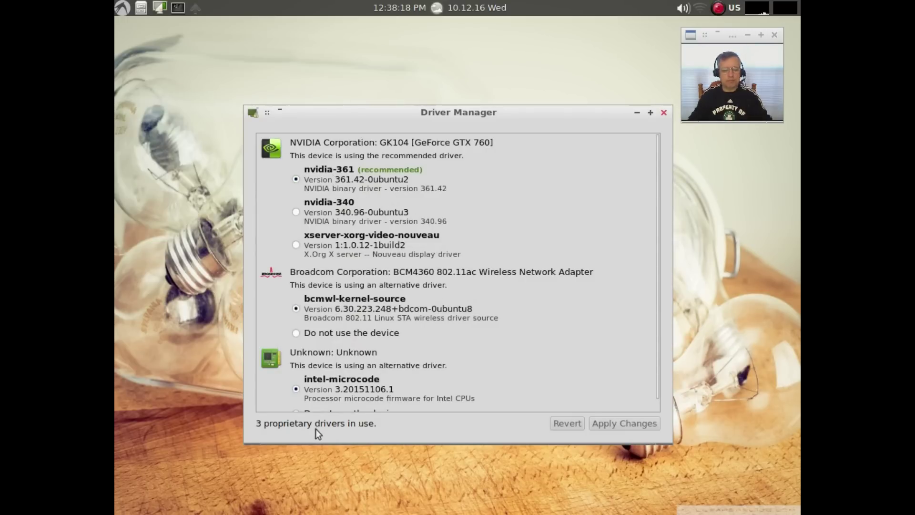
scroll(373, 393, down, 1)
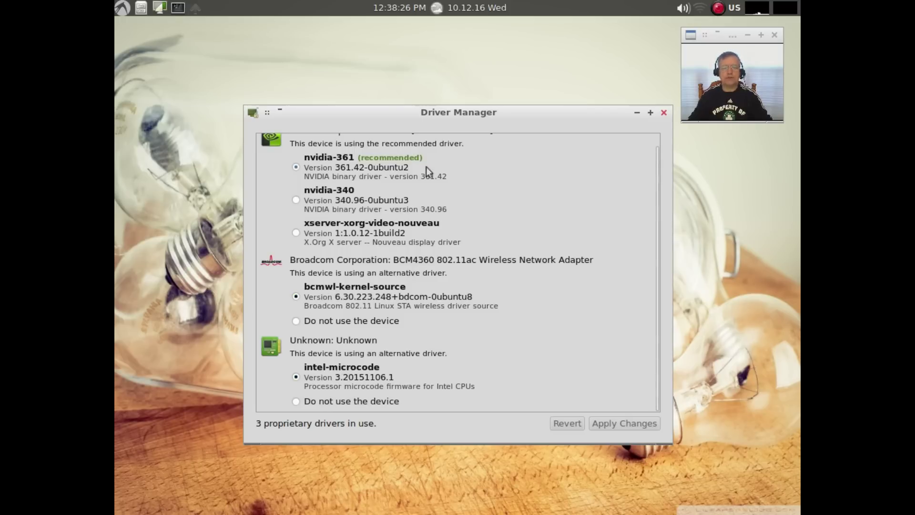
click(664, 113)
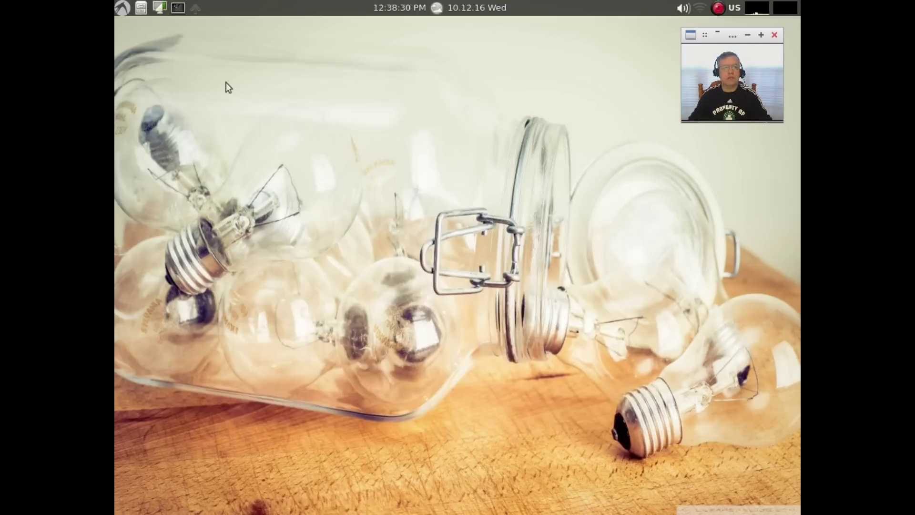
Open NVIDIA X Server Settings from the preferences, dismiss the X driver warning, and reposition its window
click(122, 7)
mouse_move(121, 27)
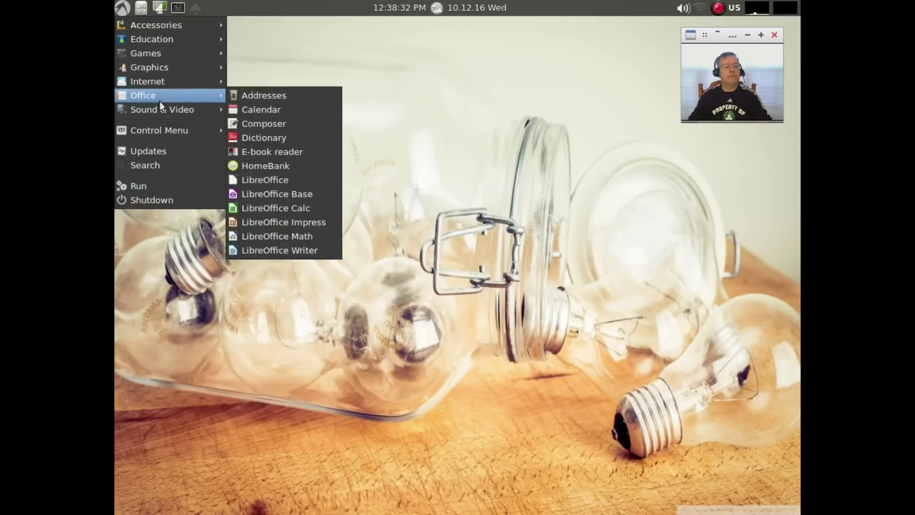
mouse_move(164, 130)
mouse_move(245, 127)
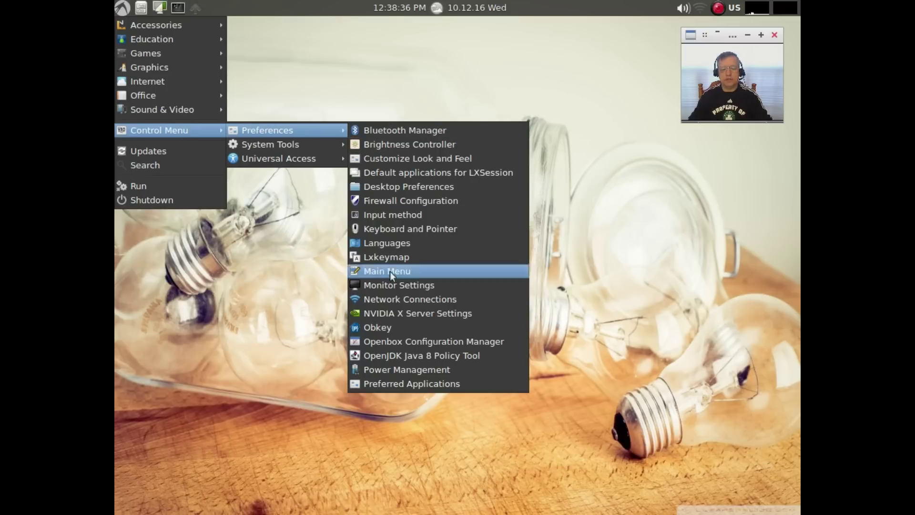
click(396, 313)
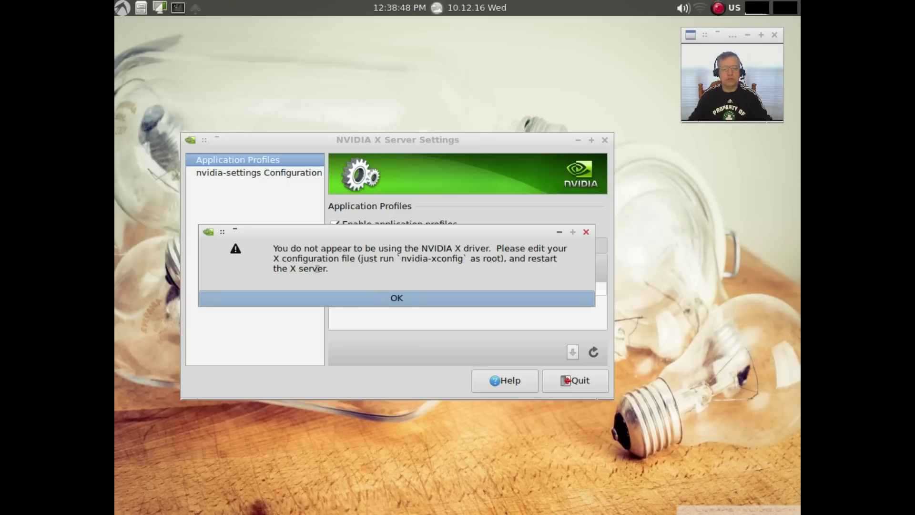
click(395, 299)
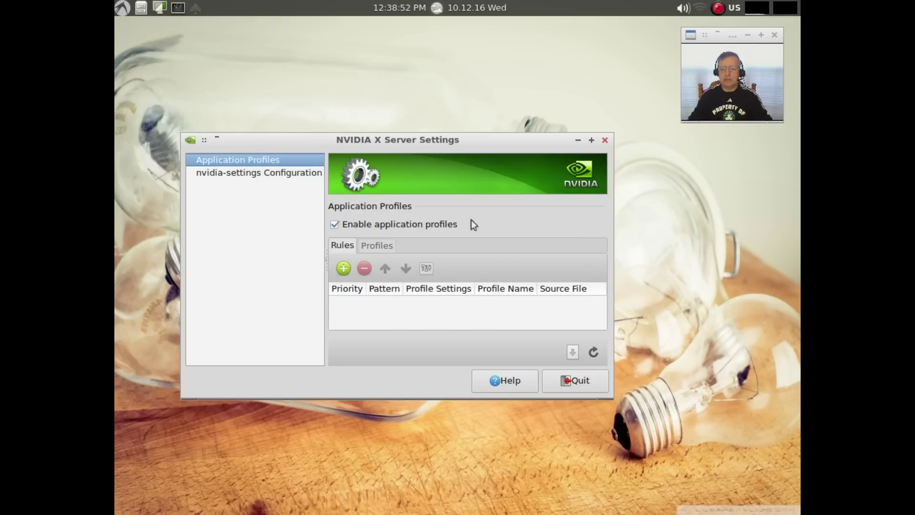
drag(465, 142, 503, 95)
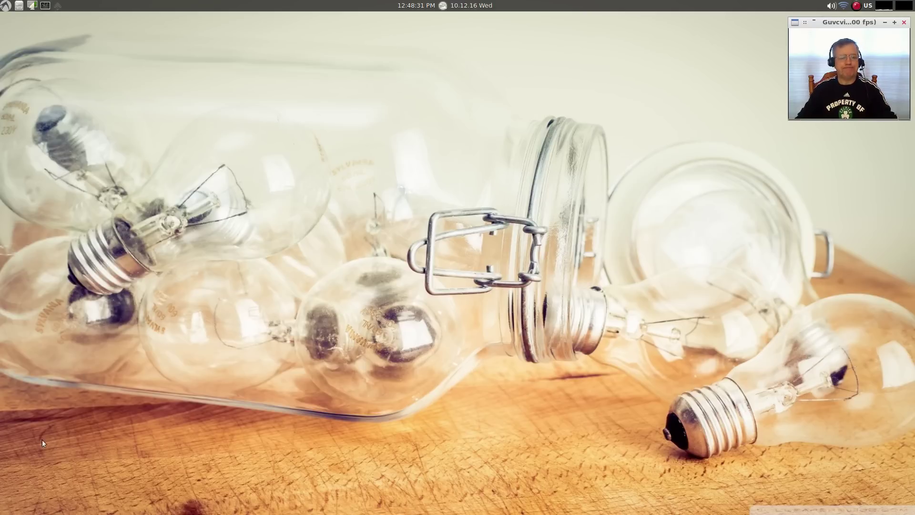
Restore the minimized NVIDIA X Server Settings window and move it to the lower-left area of the desktop
mouse_move(169, 509)
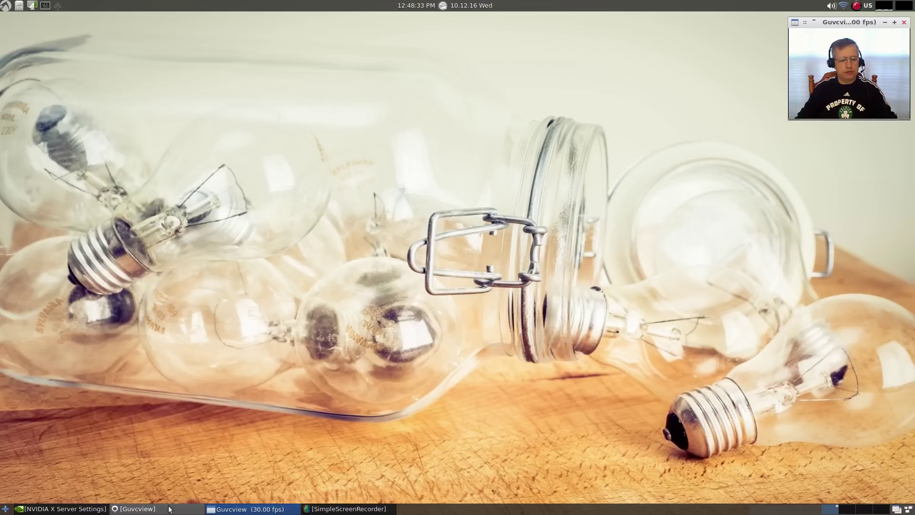
click(62, 508)
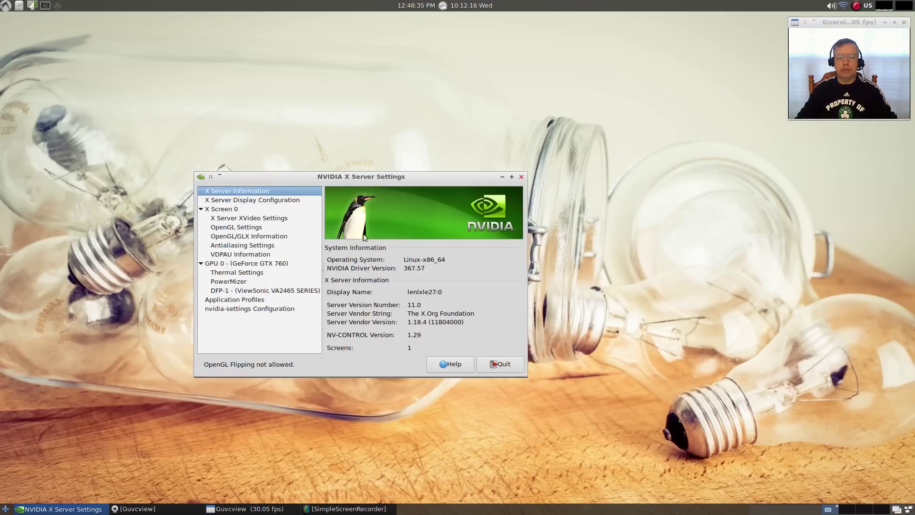
drag(390, 179, 417, 100)
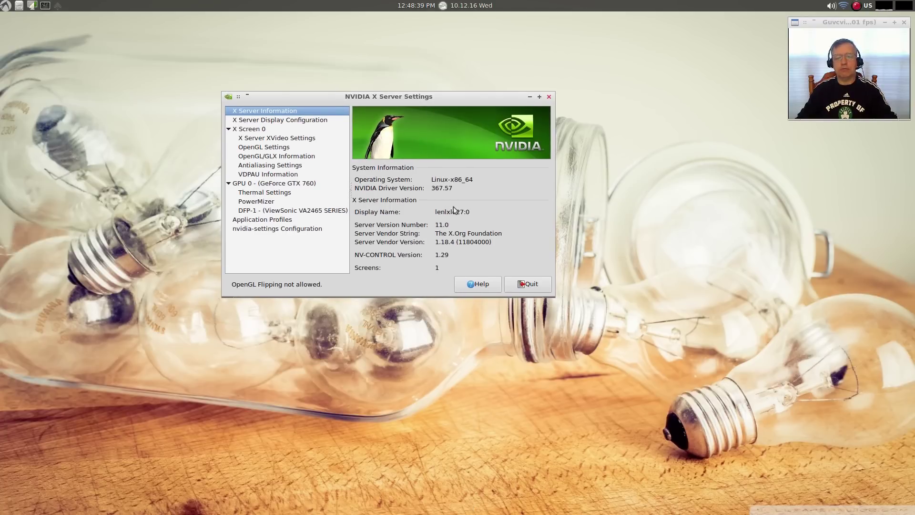
drag(367, 99, 186, 254)
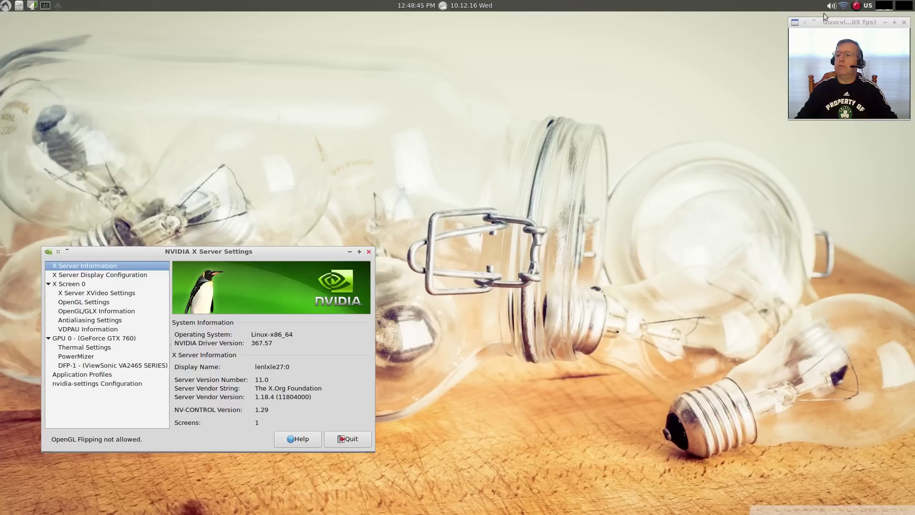
Check the available network connections, dismiss the list, and move the NVIDIA X Server Settings window to the middle of the desktop
click(842, 7)
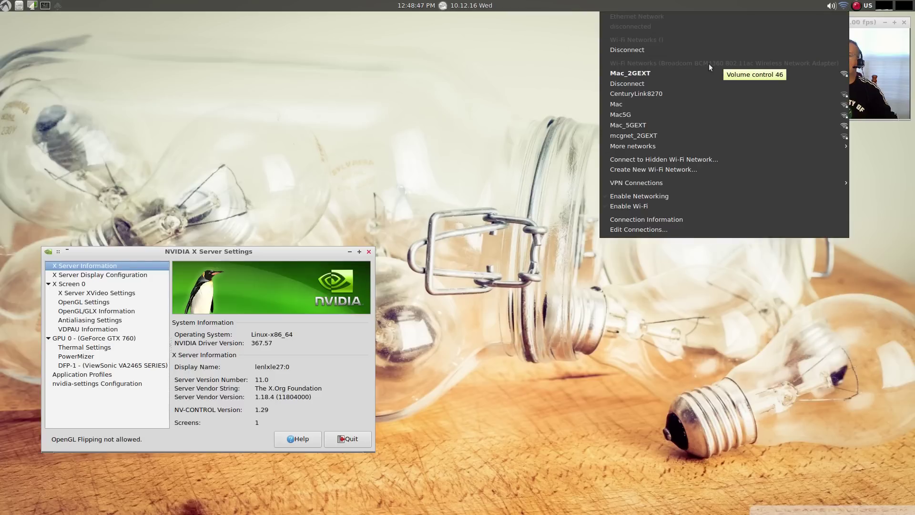
click(541, 69)
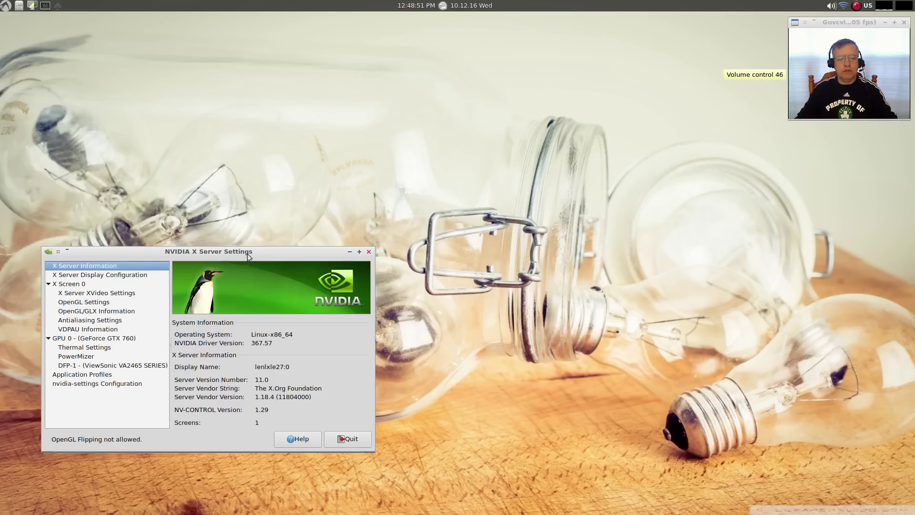
drag(247, 256, 460, 119)
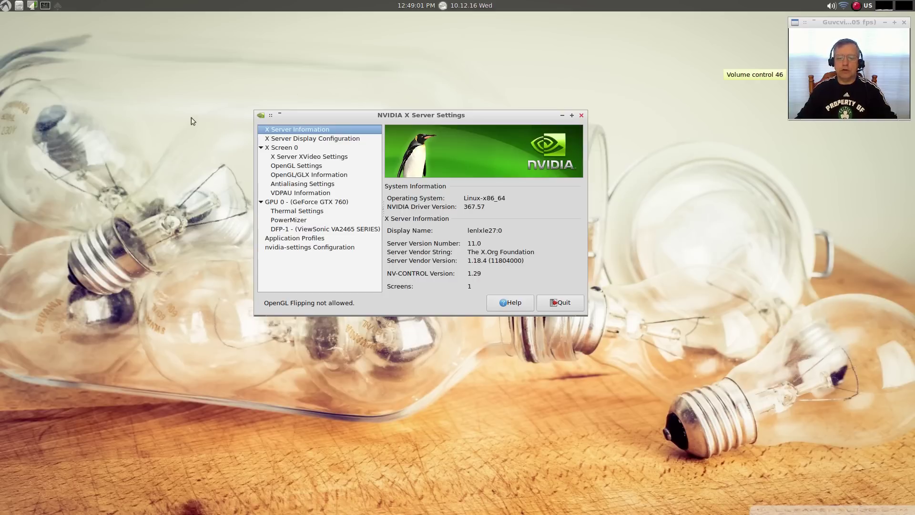
drag(428, 120, 470, 172)
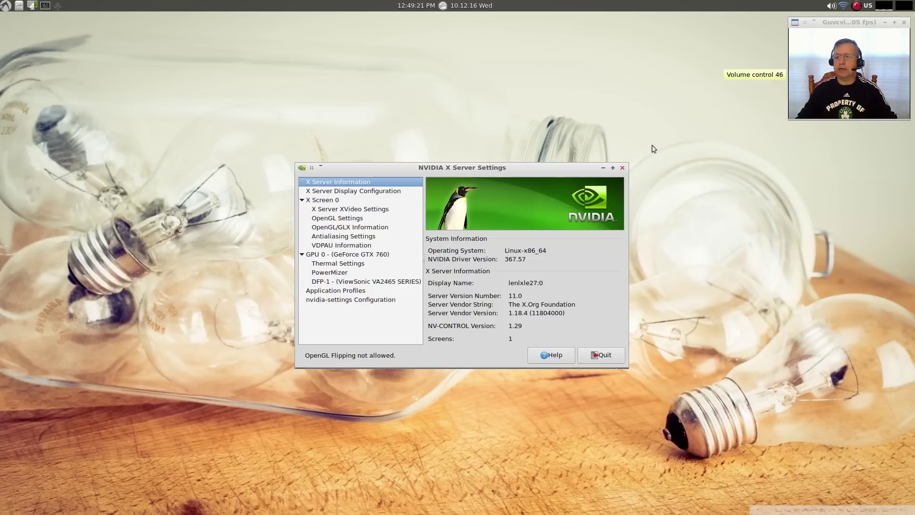
click(699, 118)
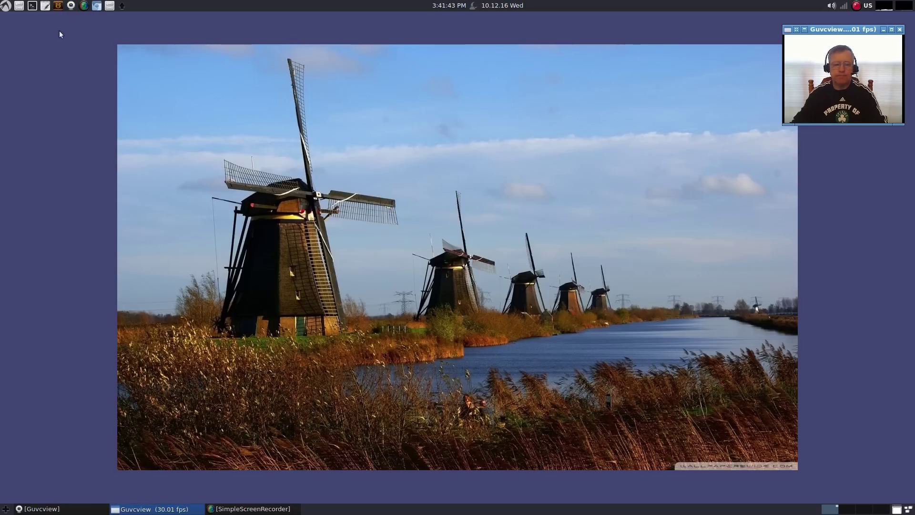
Open Chromium and close the two Steam troubleshooting tabs, the Gaming on LXLE tab and the software installation tab
click(96, 5)
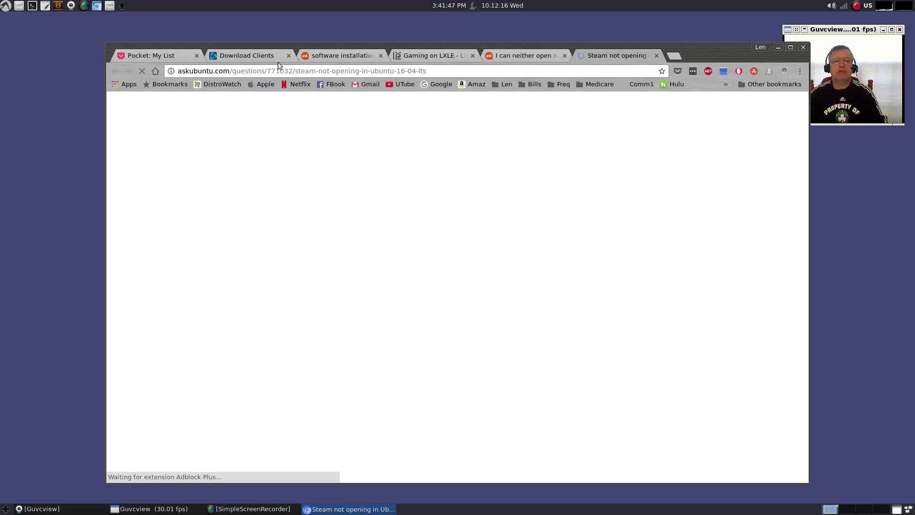
click(657, 55)
click(564, 55)
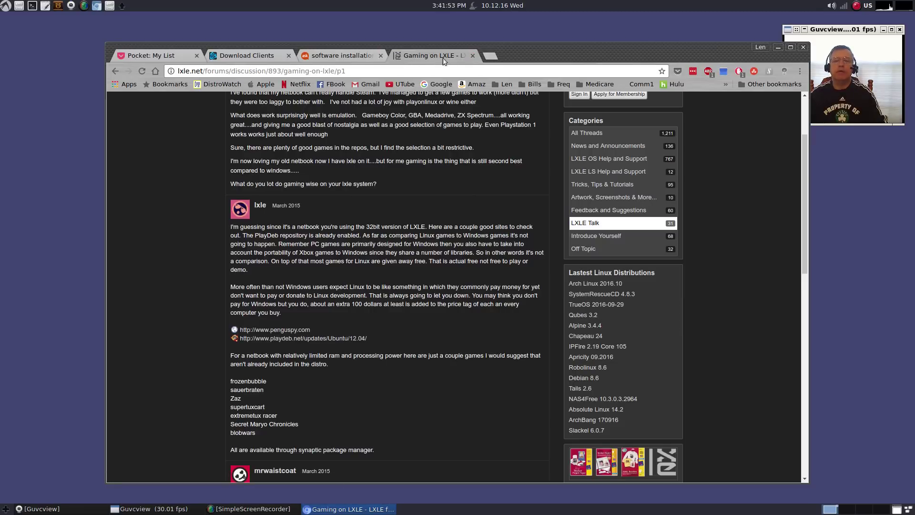
click(472, 56)
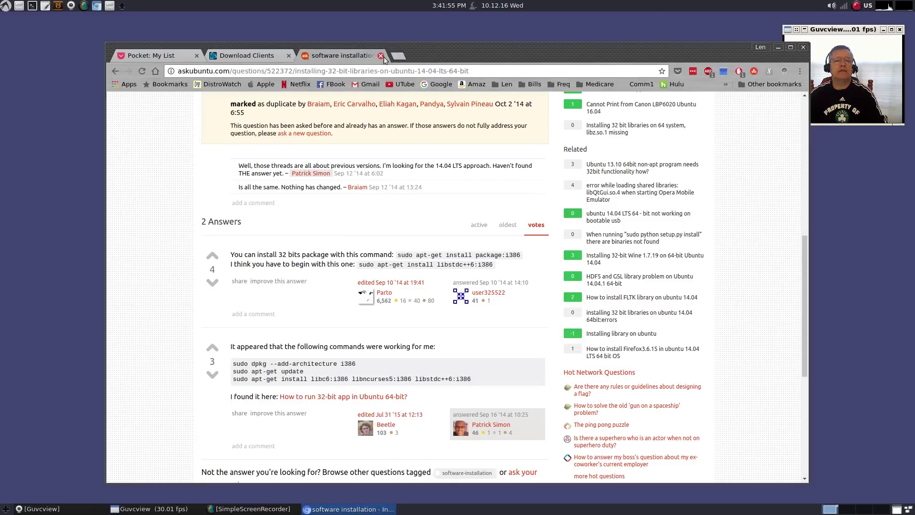
click(381, 55)
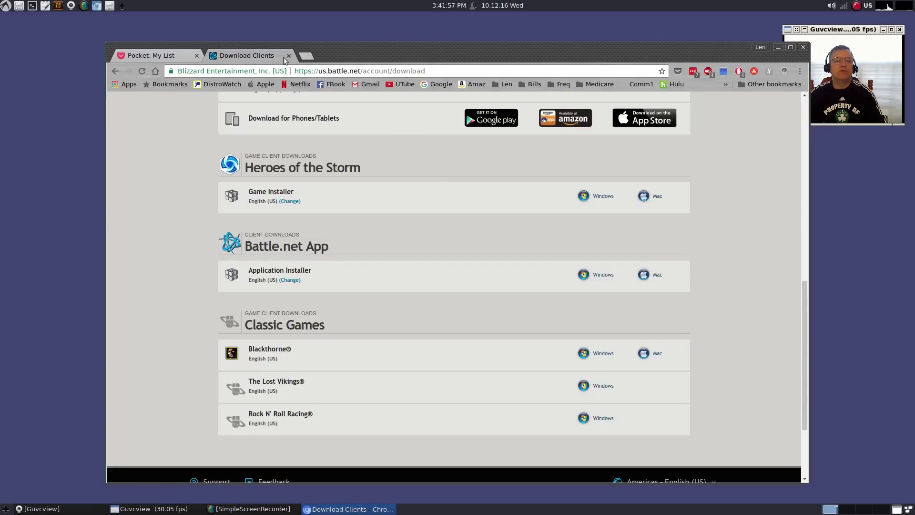
click(305, 57)
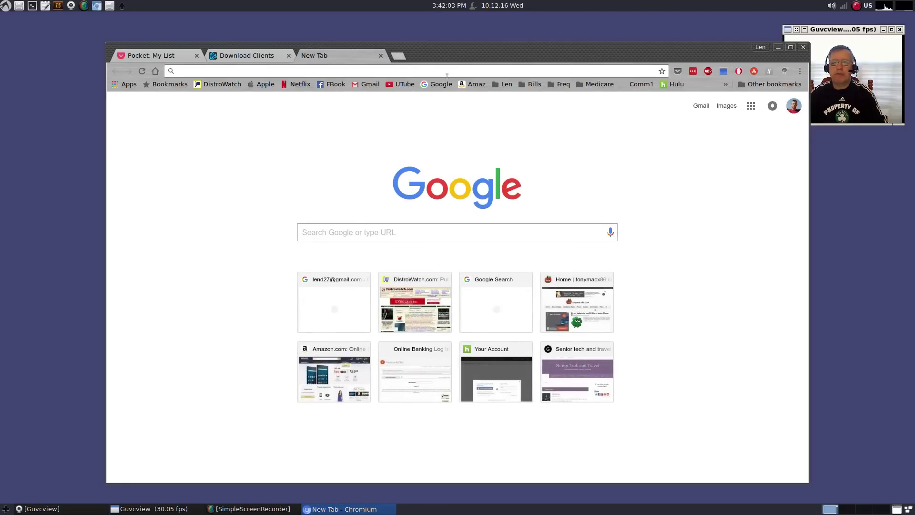
drag(461, 51, 413, 42)
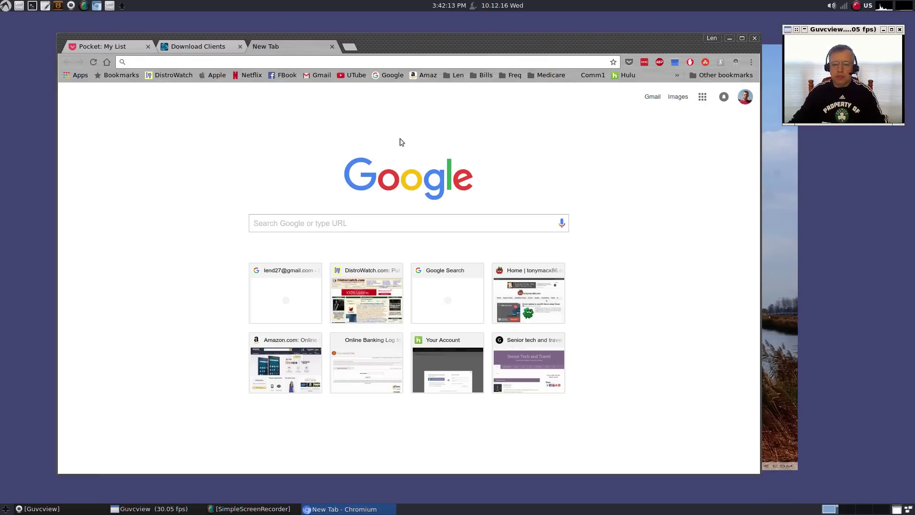
click(361, 224)
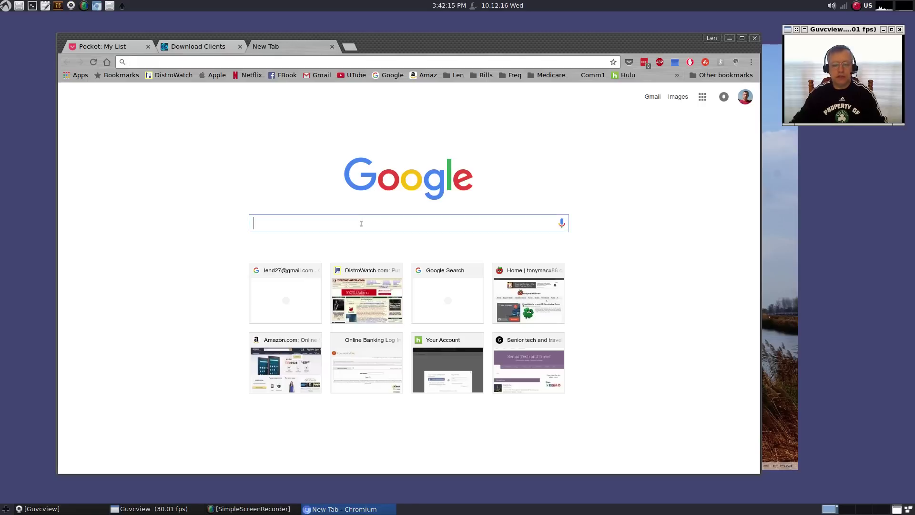
text(lxle)
key(Return)
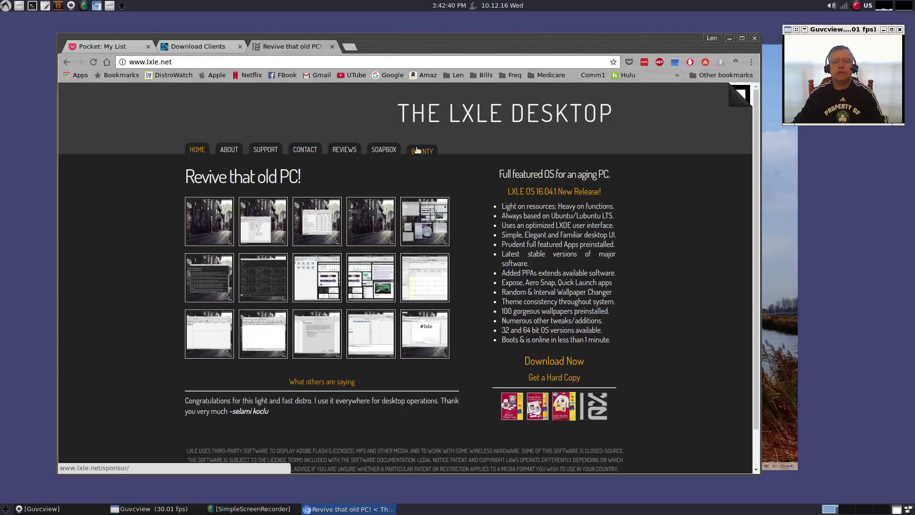
View the LXLE OS Help and Support category in the LXLE OS Forums through the site's support options, and minimize the browser window
click(266, 150)
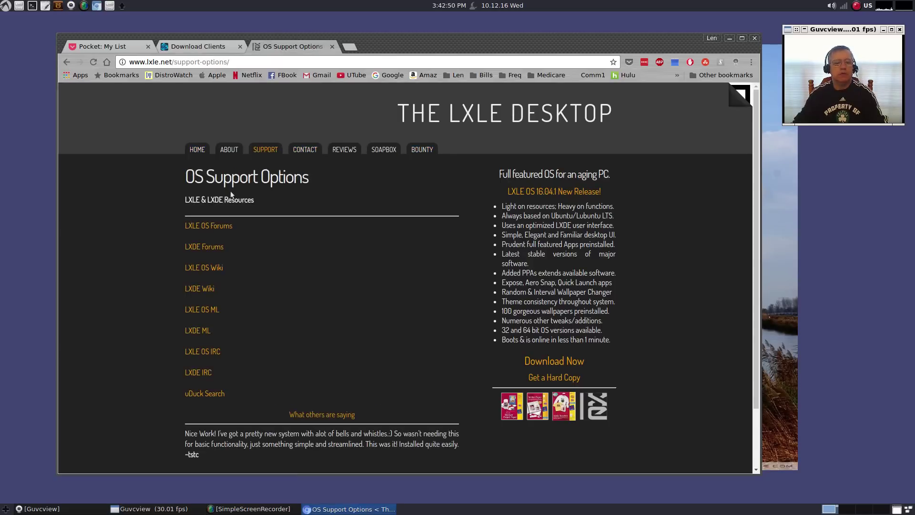
click(221, 227)
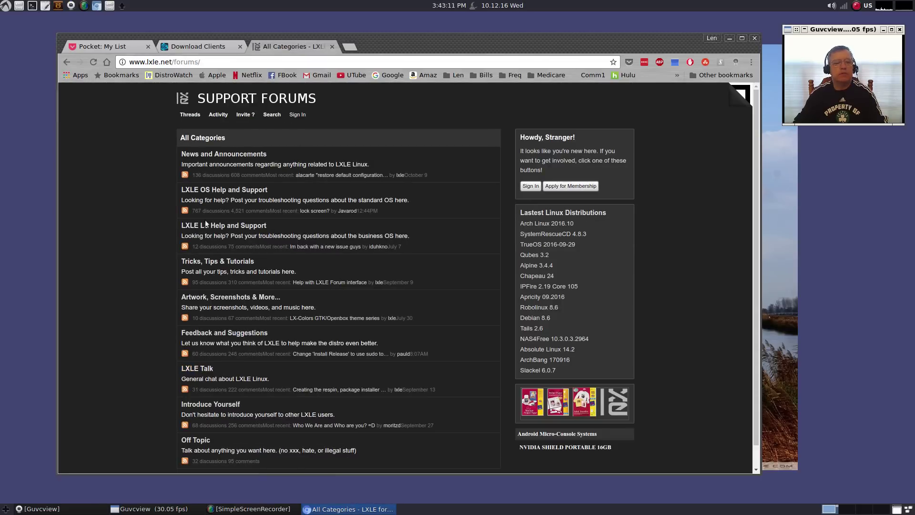
click(222, 191)
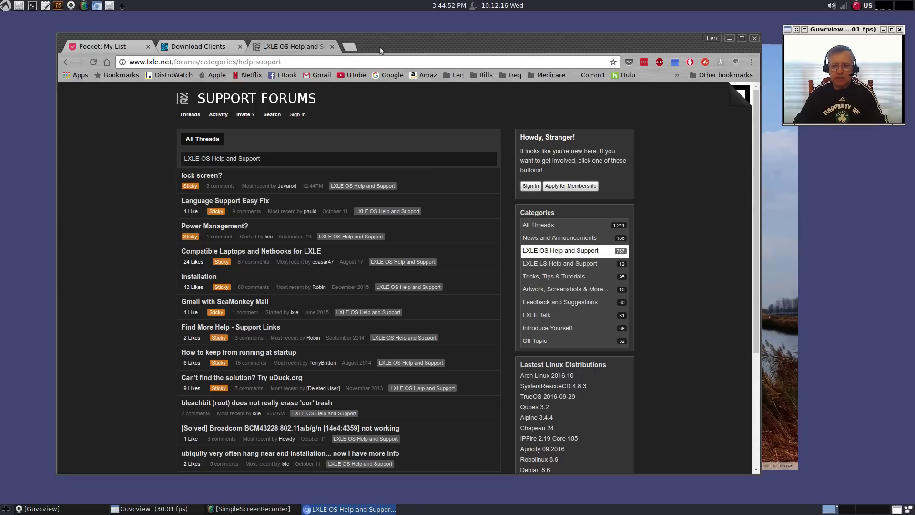
drag(379, 50, 354, 46)
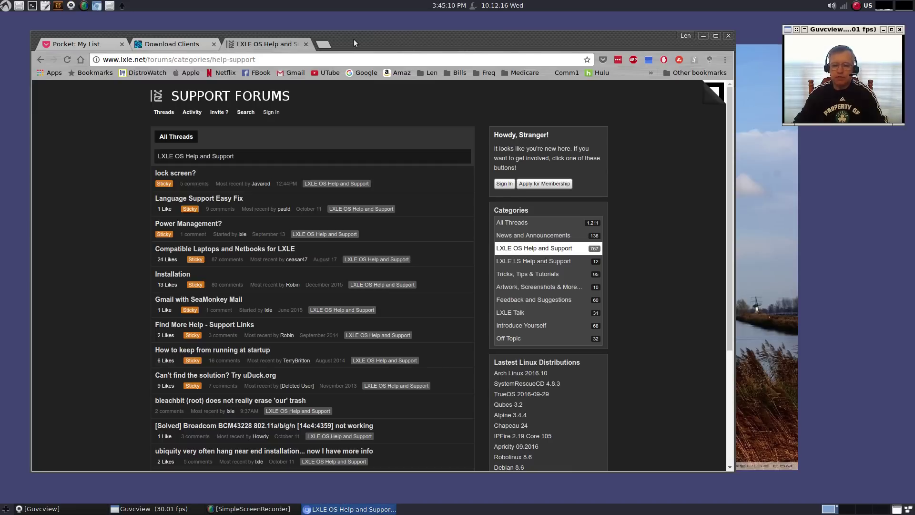
click(703, 36)
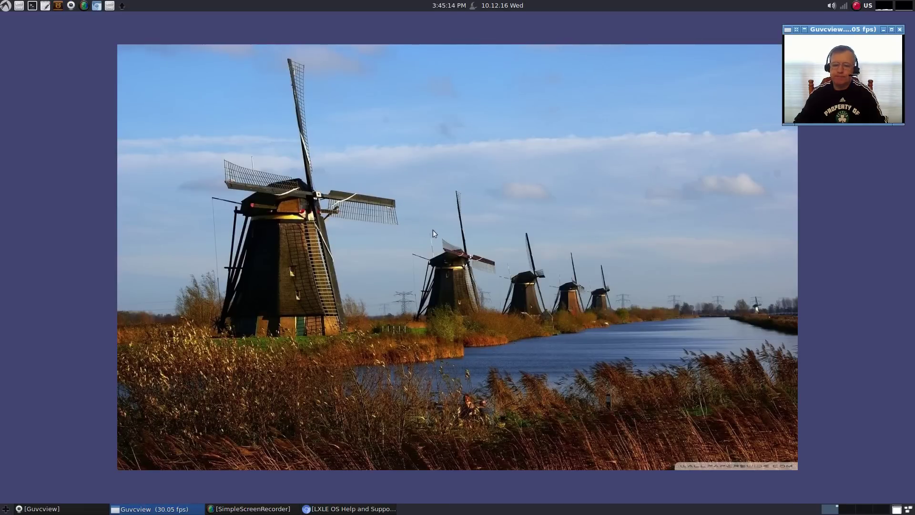